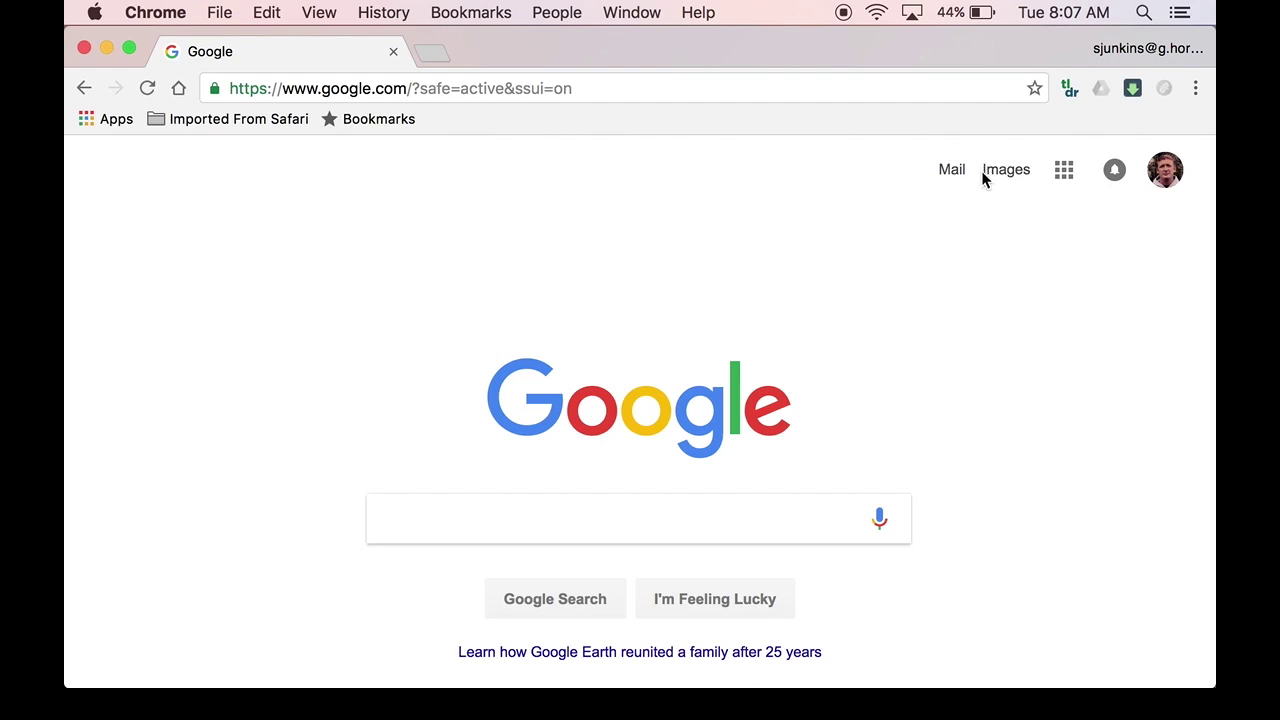
Create a blank Google Doc from Drive titled 'Social Studies Badge Board'
left_click(1064, 185)
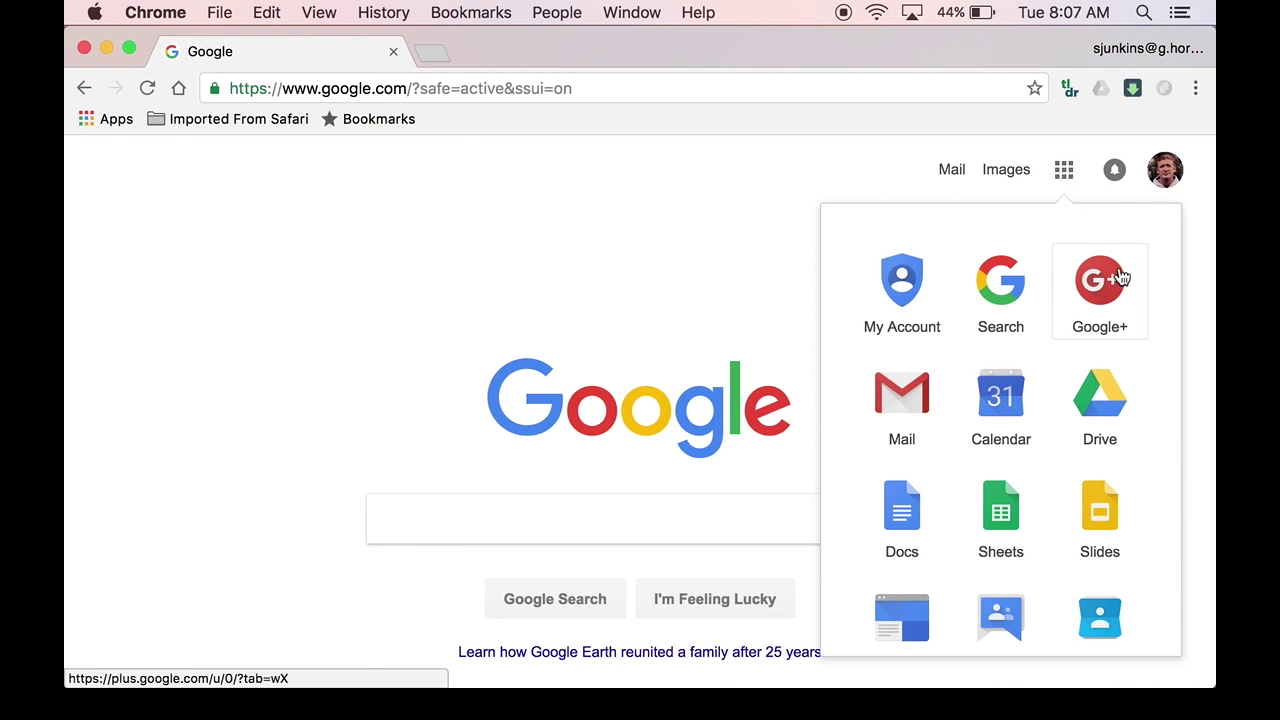
left_click(1141, 410)
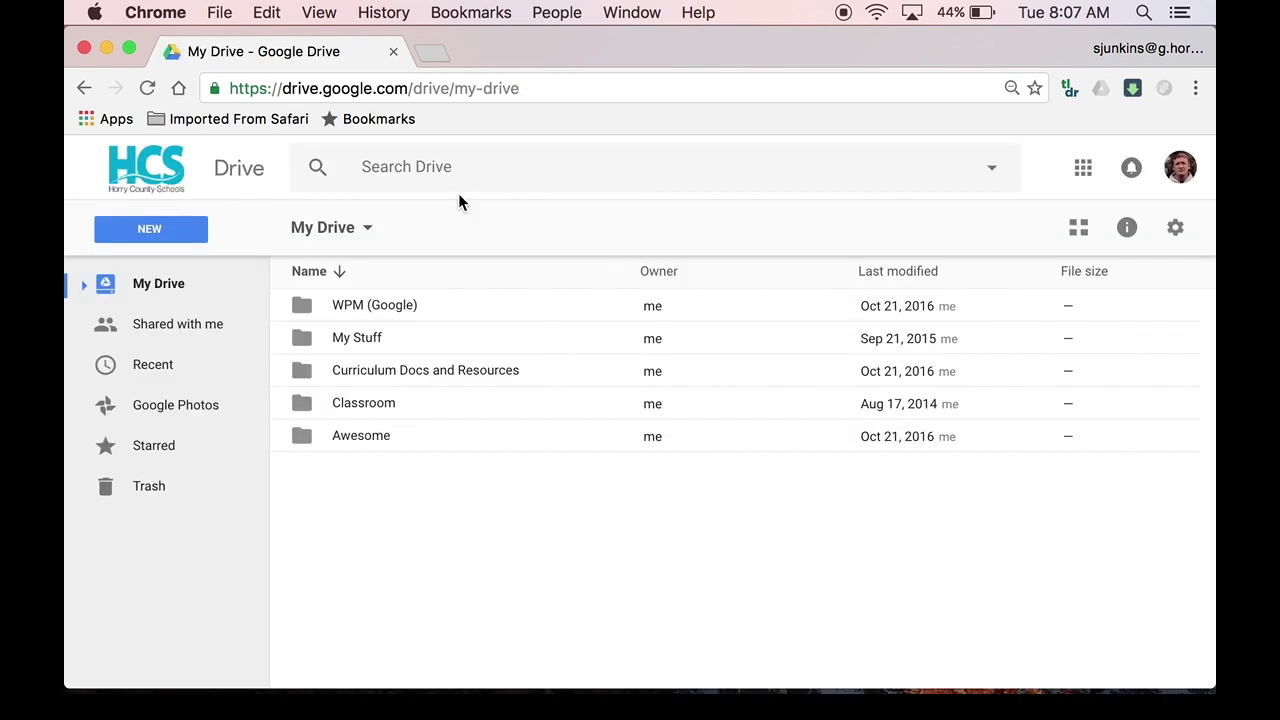
left_click(203, 228)
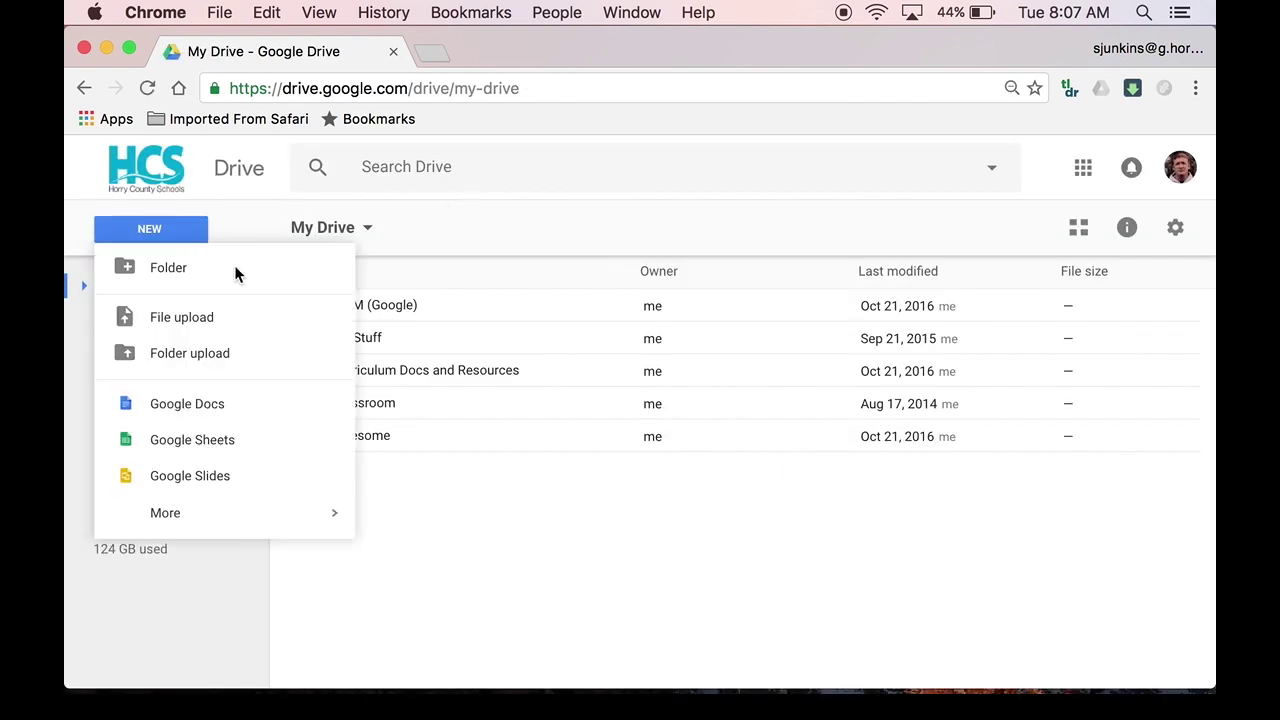
left_click(268, 401)
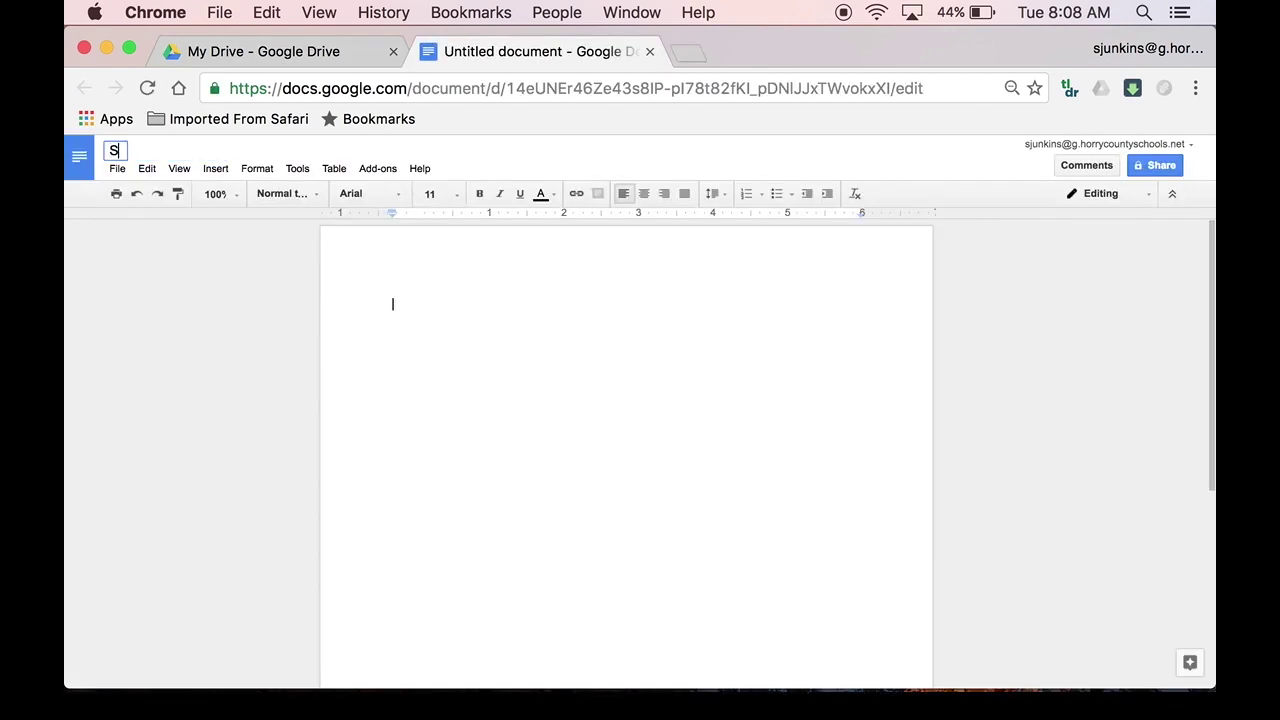
type("Social Studie")
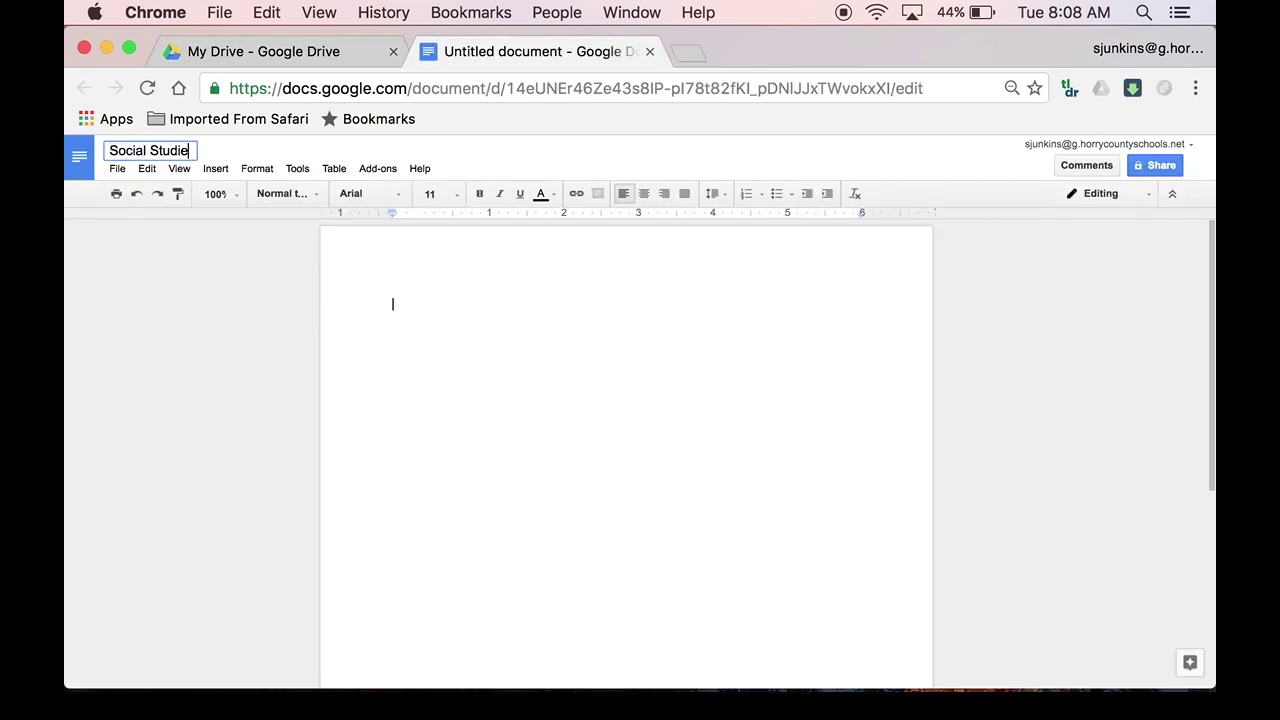
type("s Badge Board")
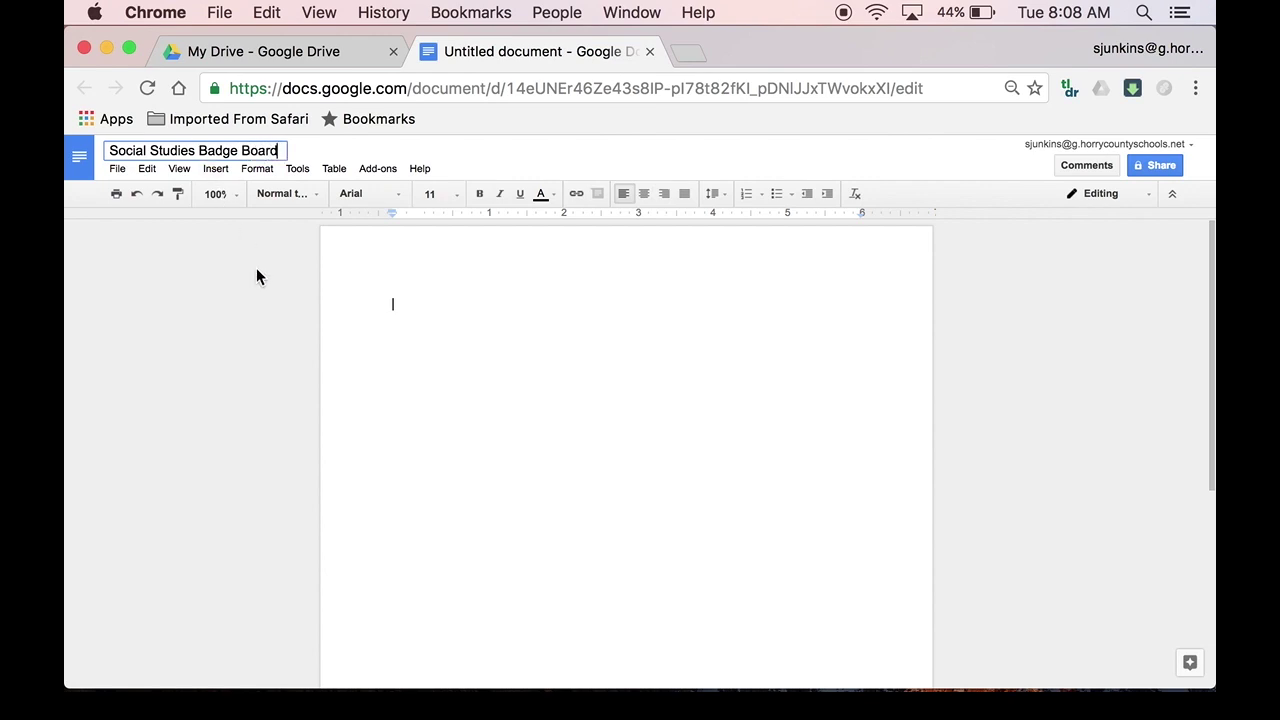
key("Return")
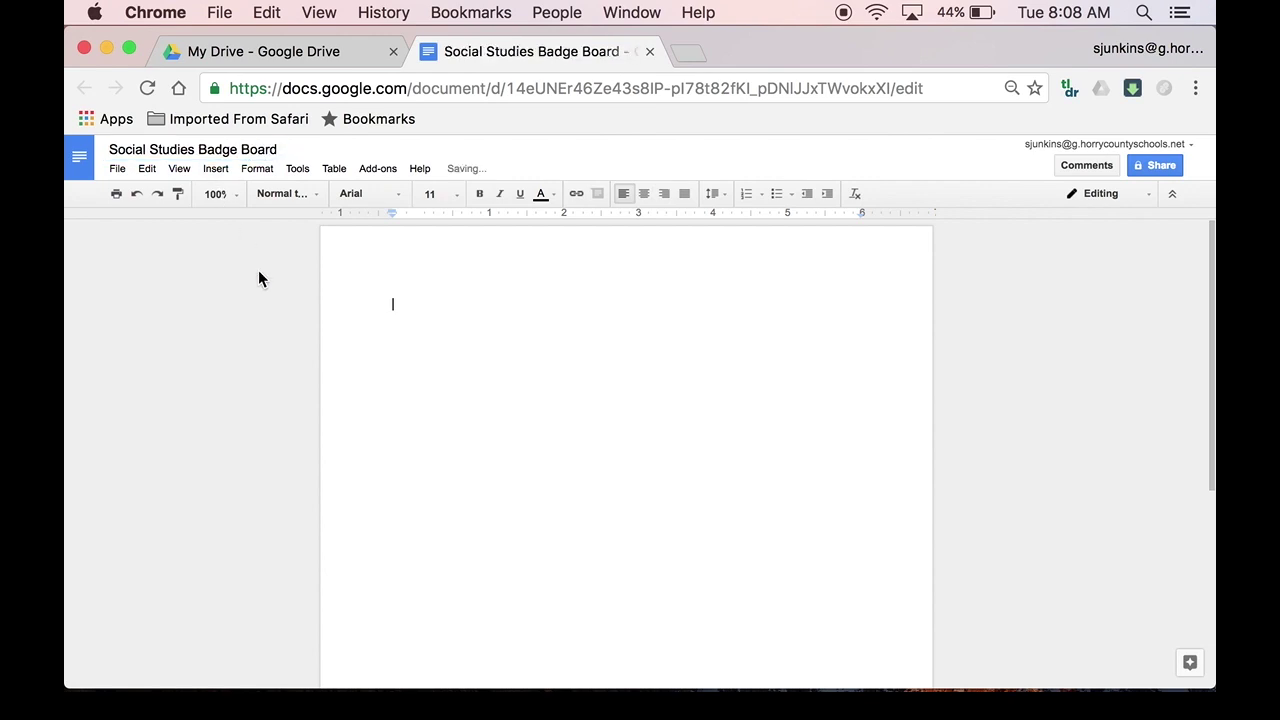
Set the page size to Tabloid (11" x 17") in Page setup, keeping the white page colour
left_click(117, 169)
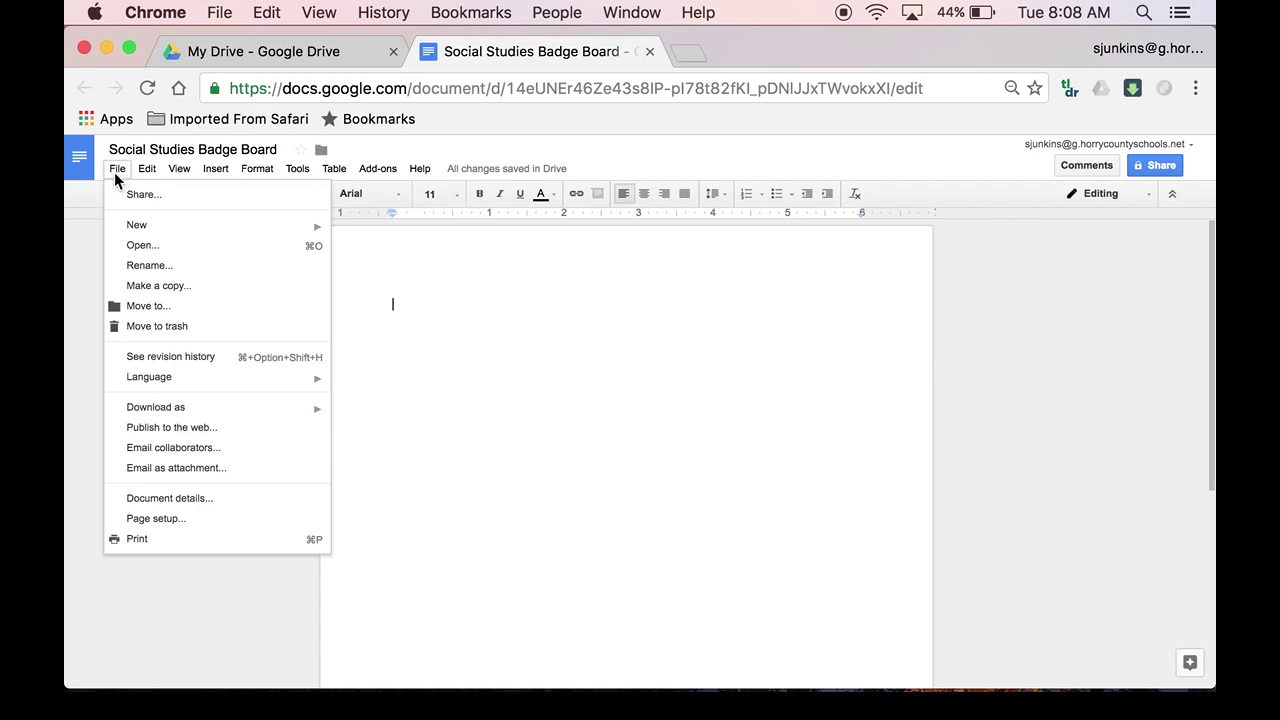
left_click(236, 520)
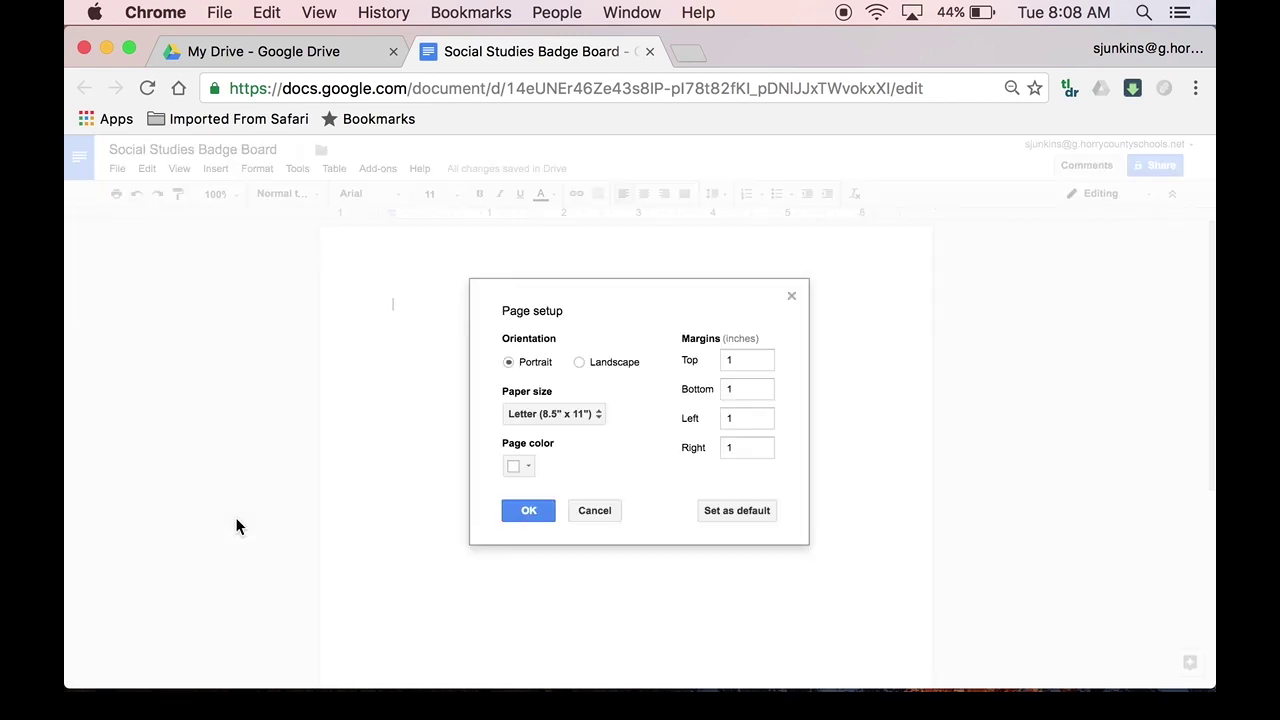
left_click(602, 413)
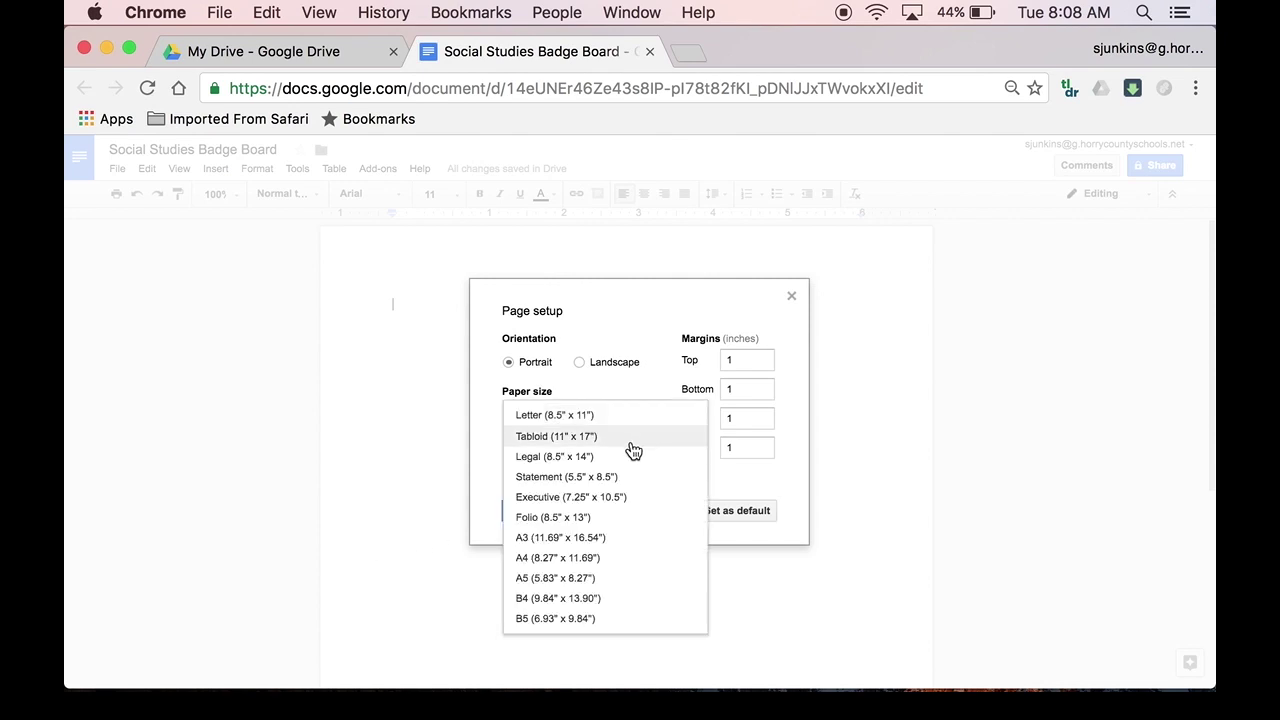
left_click(633, 437)
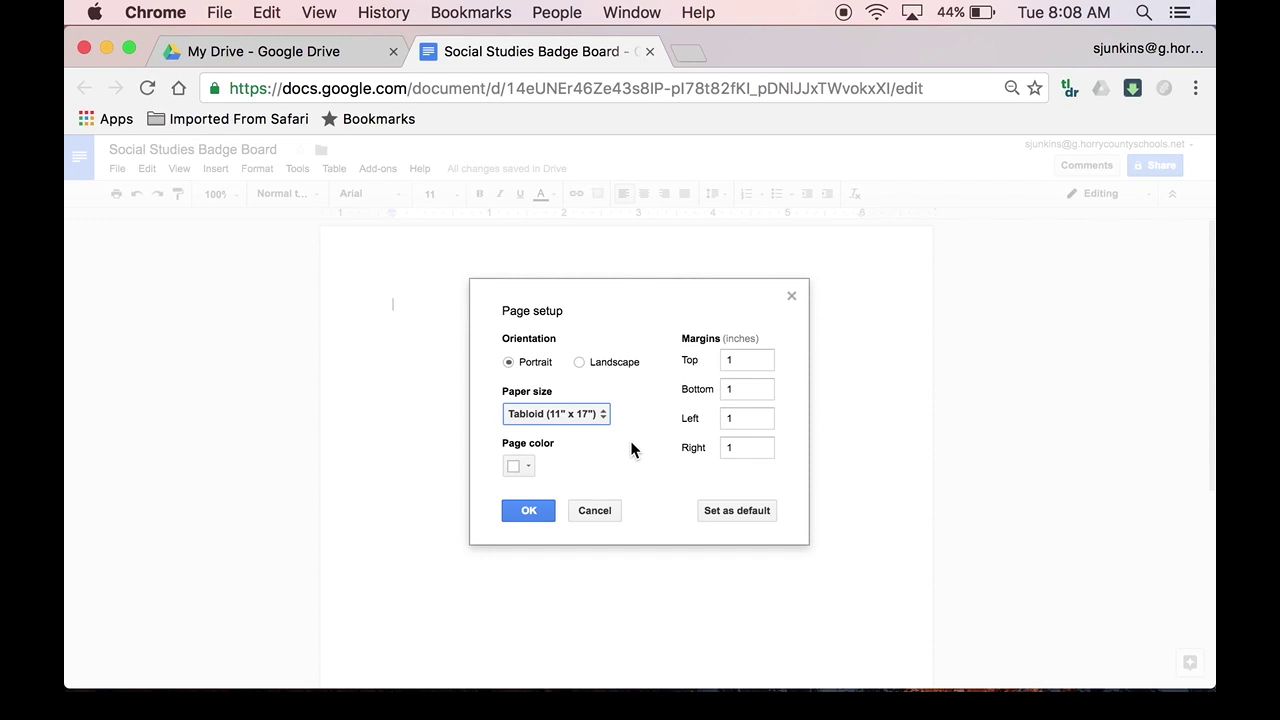
left_click(527, 468)
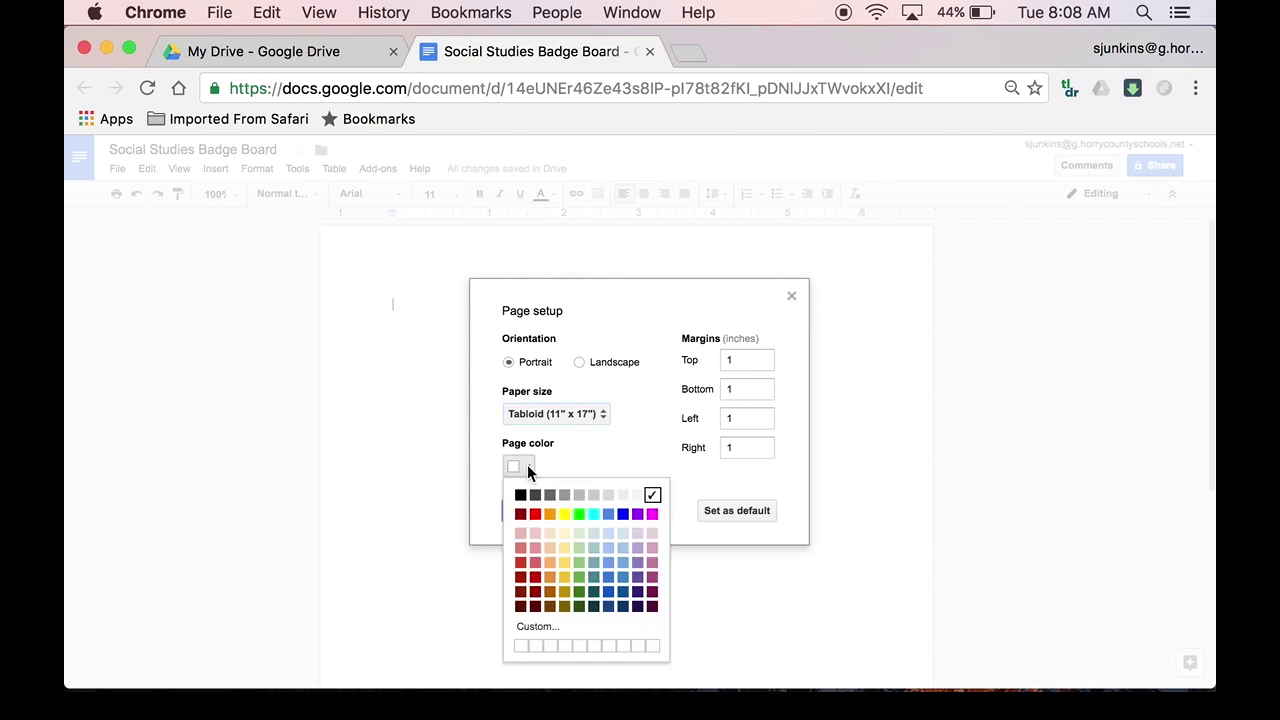
left_click(527, 466)
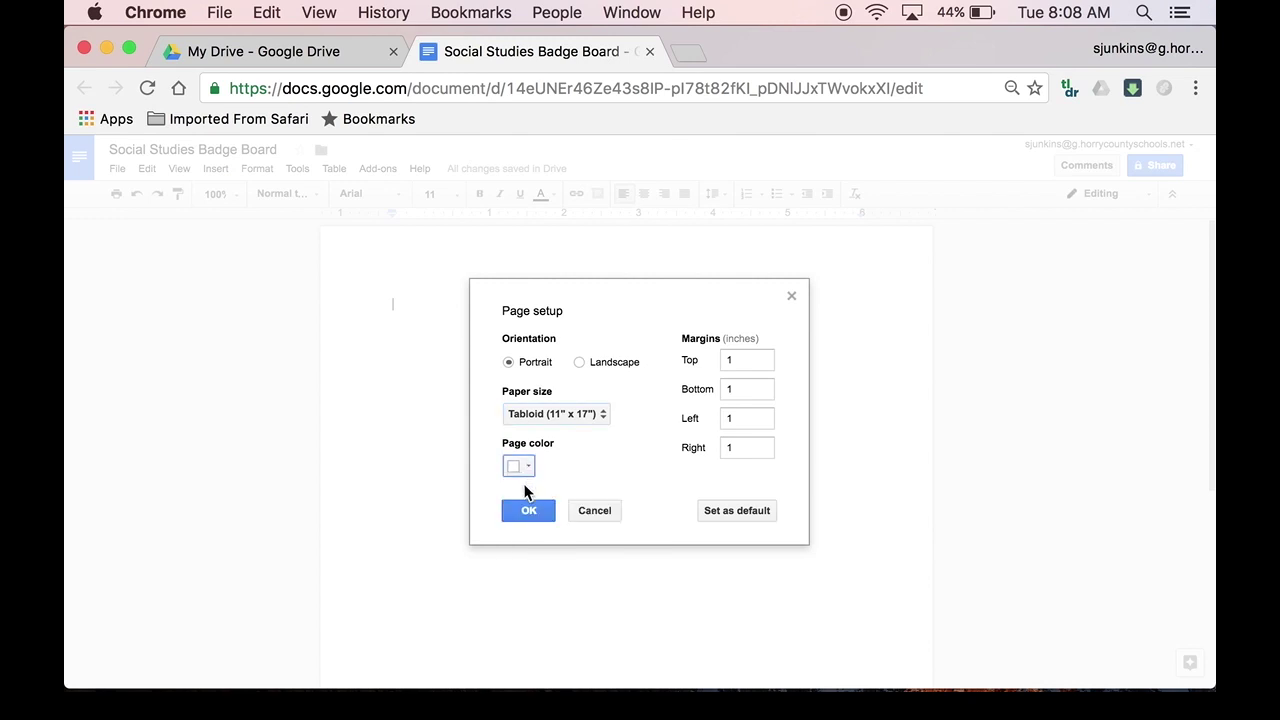
left_click(527, 511)
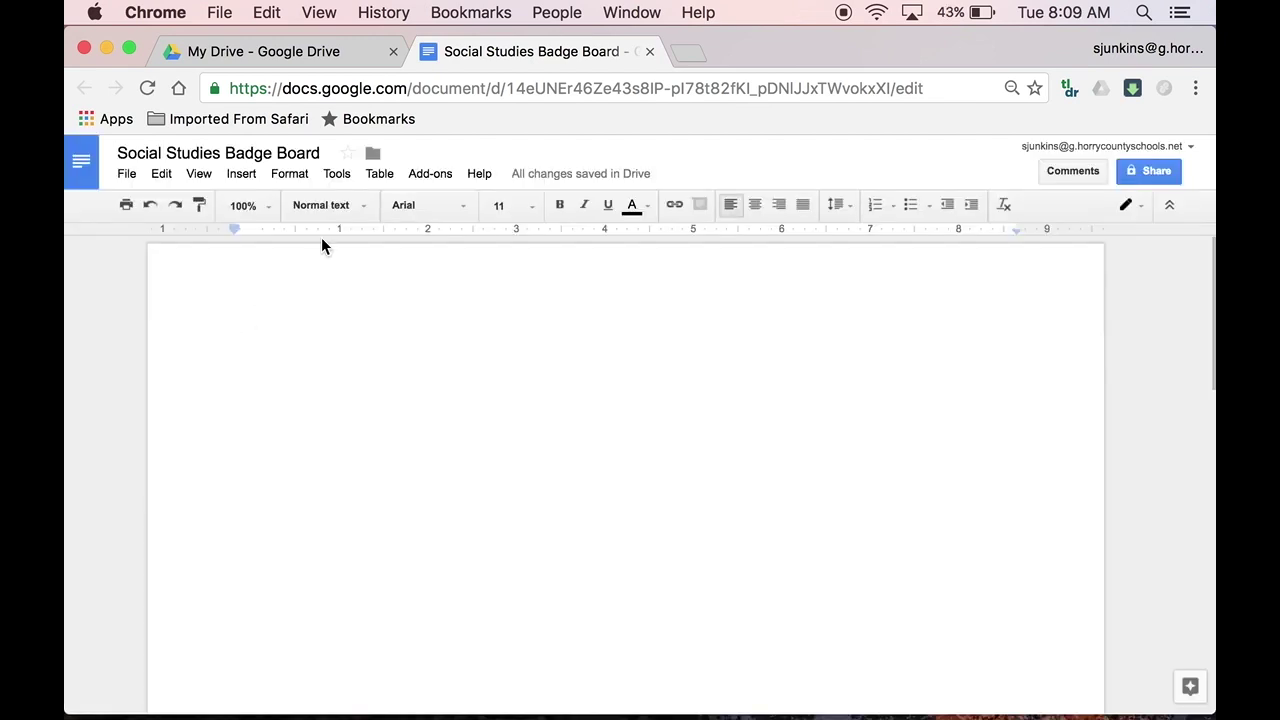
Insert a 7 x 6 table and select its entire top row
left_click(377, 176)
mouse_move(385, 206)
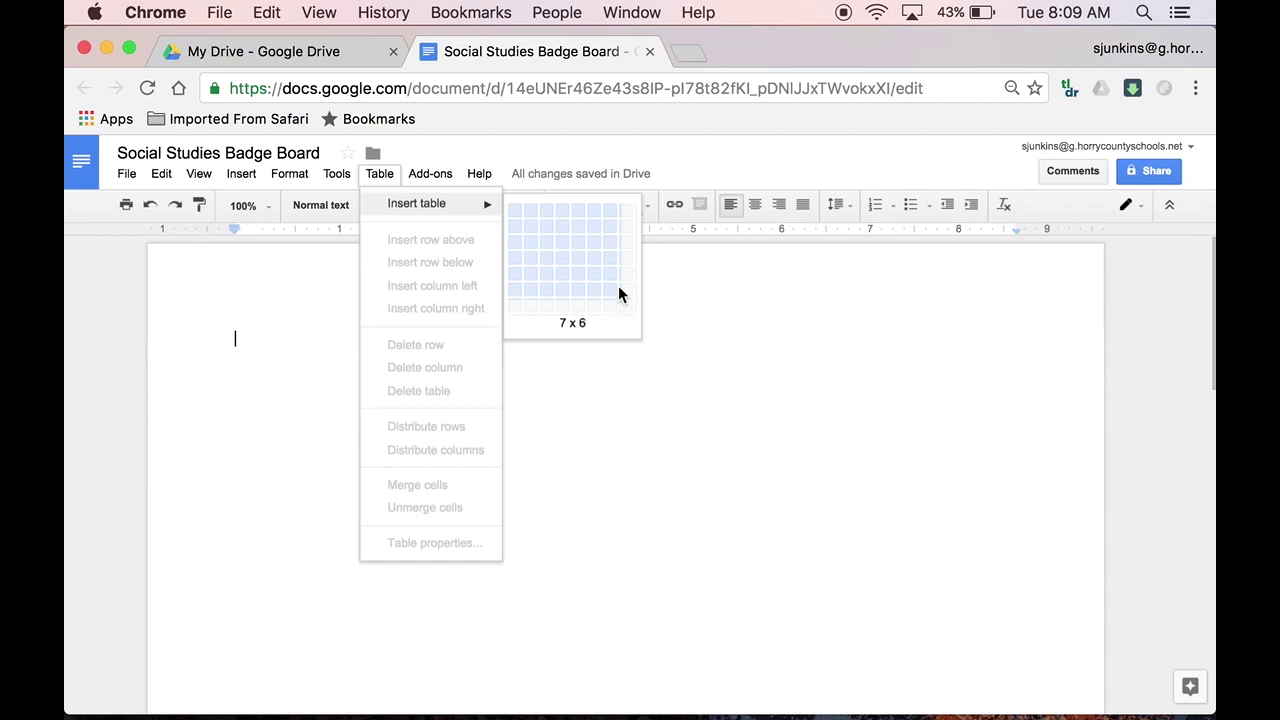
left_click(618, 293)
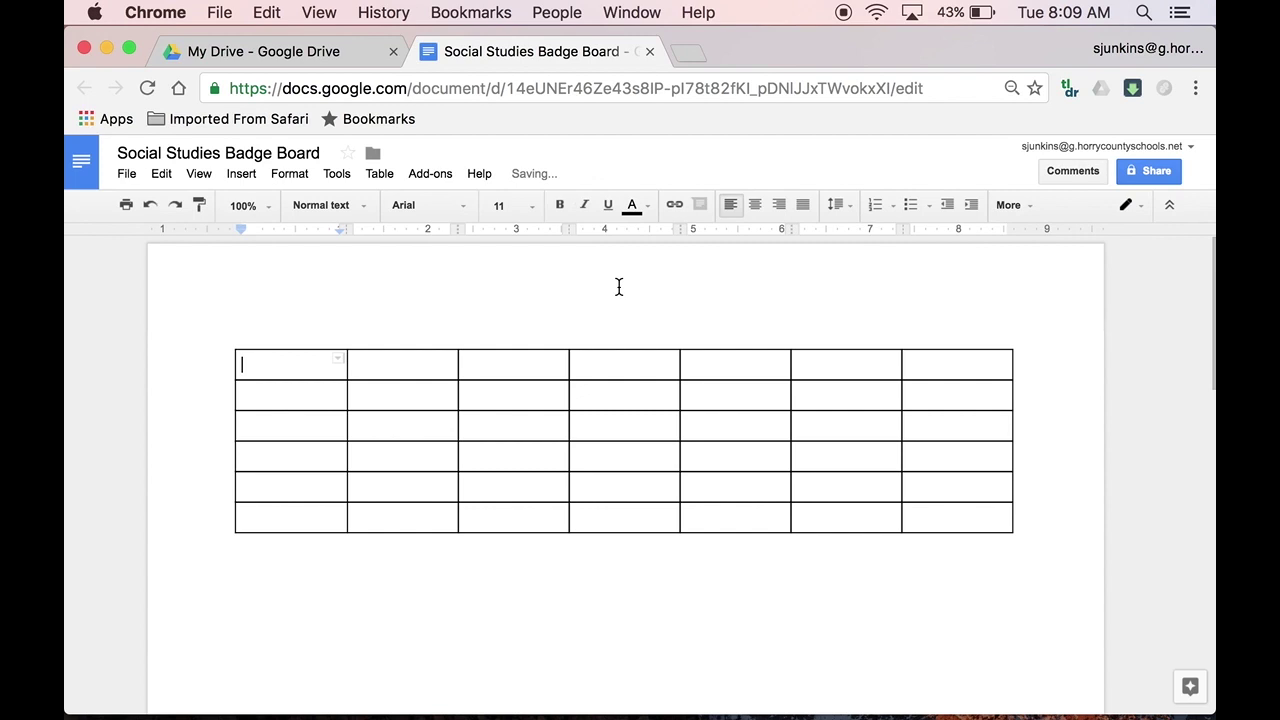
left_click_drag(1005, 365, 300, 365)
Merge the top row into one cell and type SOCIAL STUDIES BADGE BOARD in it
left_click(379, 173)
left_click(430, 485)
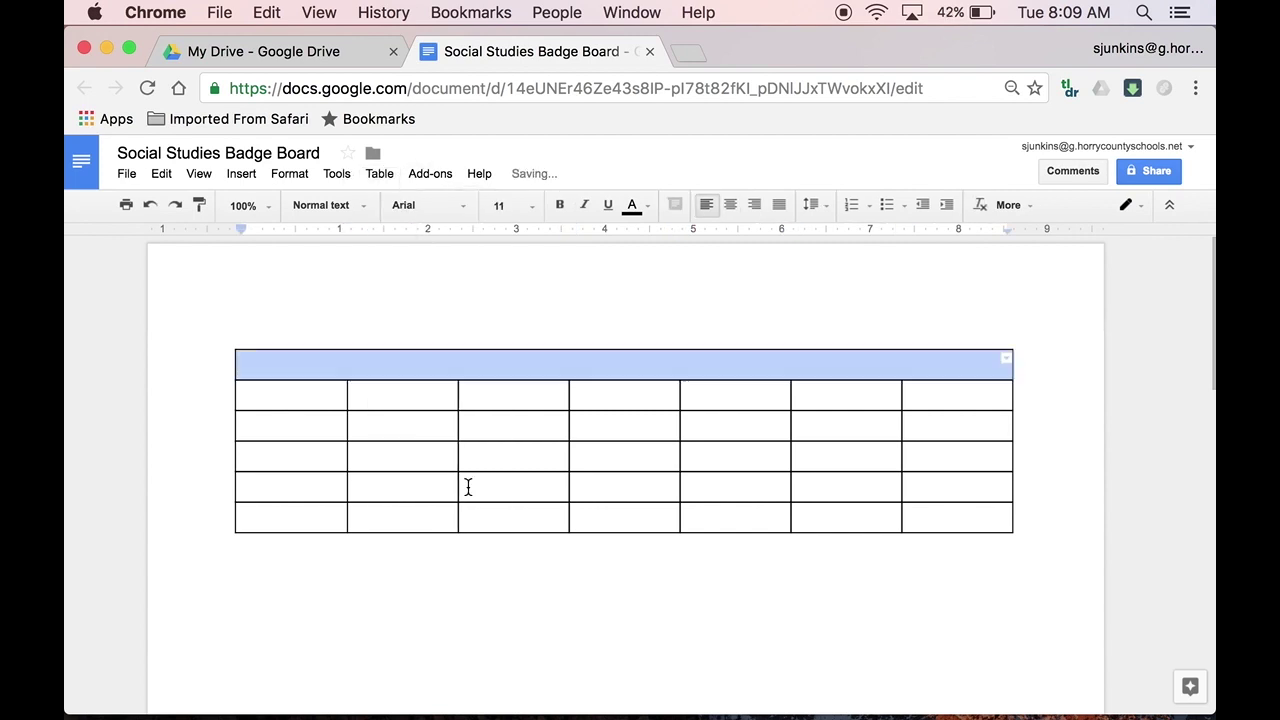
left_click(469, 366)
type("SOCIAL STUDIES BADGE BOARD")
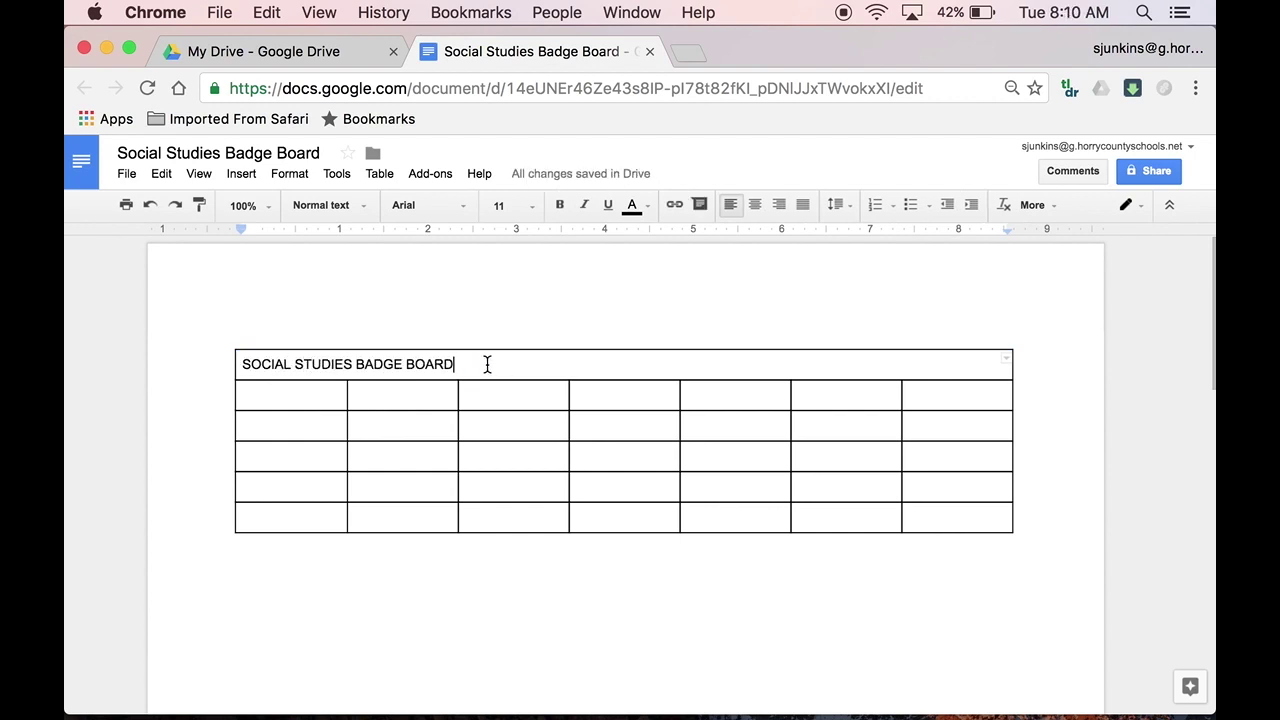
Give the heading cell a dark grey background and white text
left_click_drag(486, 364, 1030, 215)
left_click(1031, 210)
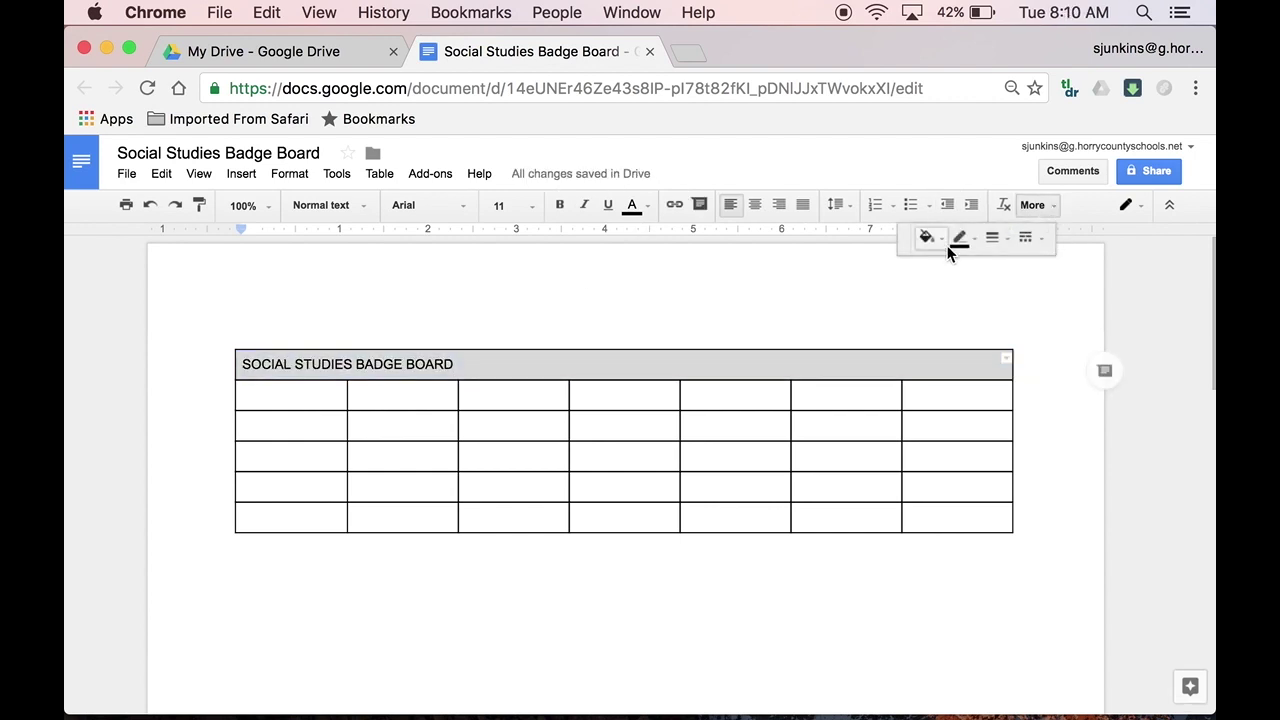
left_click(930, 238)
left_click(951, 291)
left_click(632, 205)
left_click(777, 274)
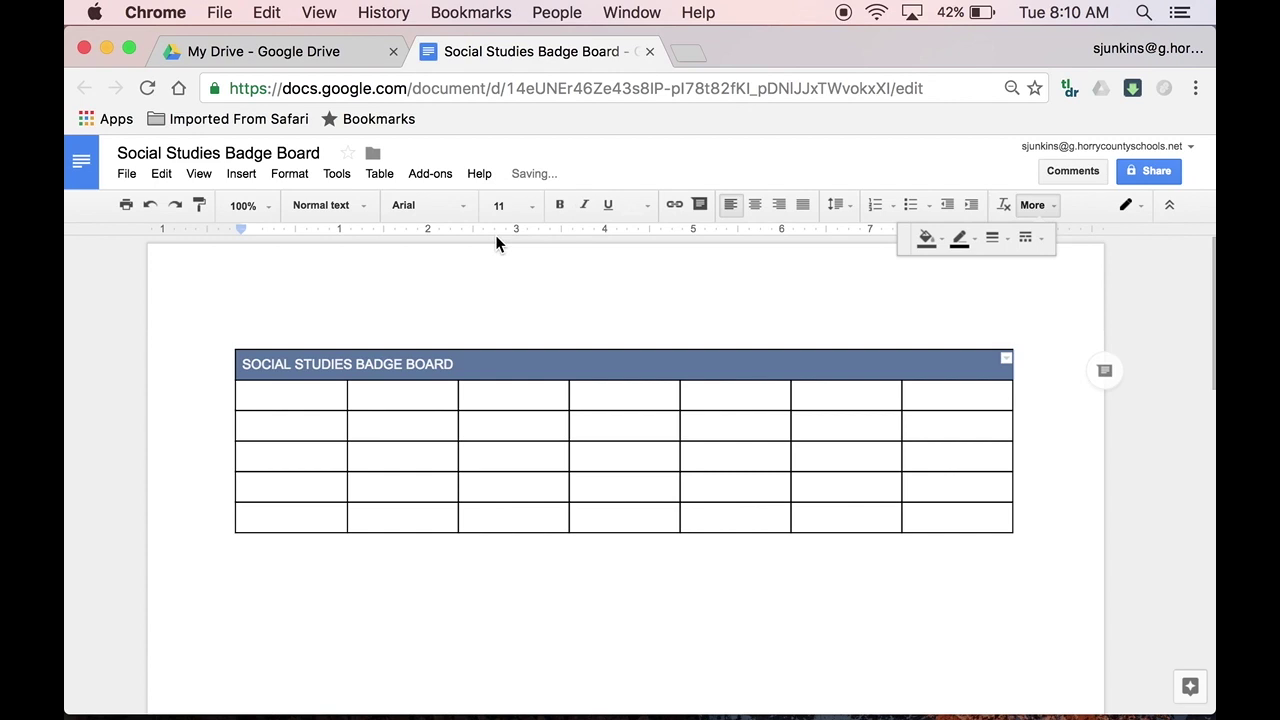
Make the heading bold, 18 pt and right-aligned
left_click(560, 205)
left_click(499, 205)
left_click(508, 397)
left_click(499, 205)
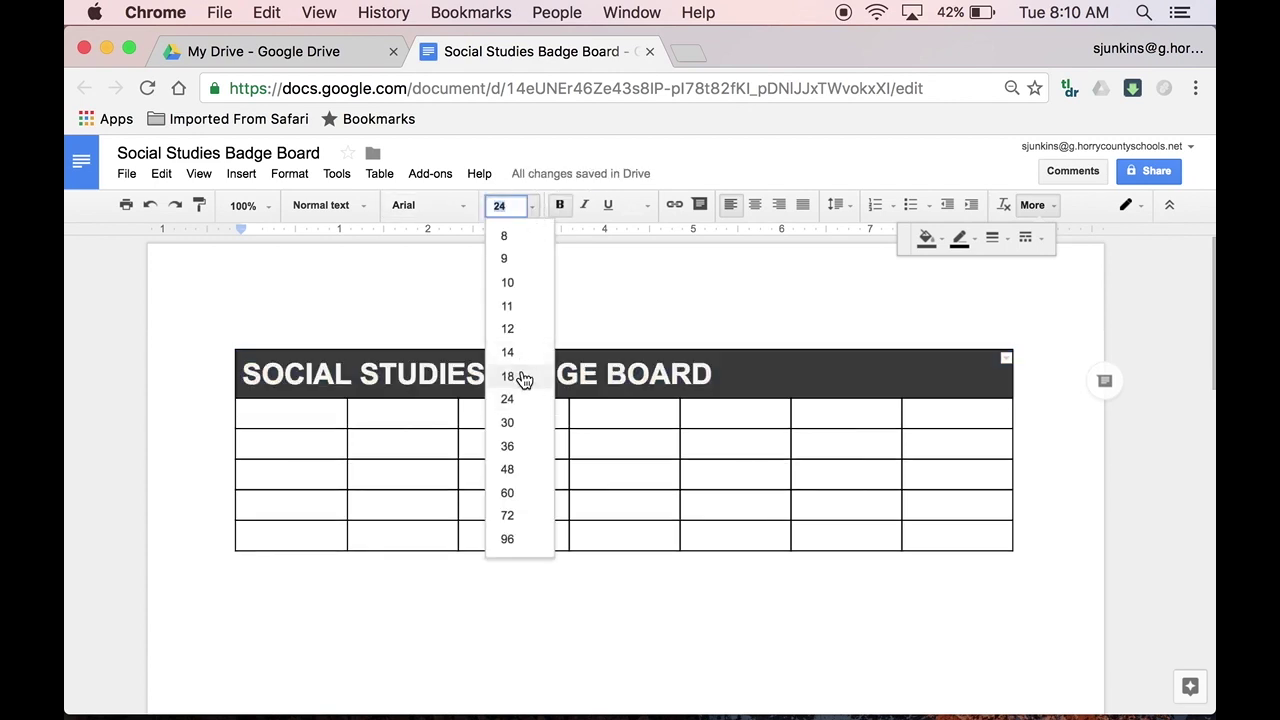
left_click(508, 372)
left_click(779, 205)
left_click(318, 410)
left_click(318, 410)
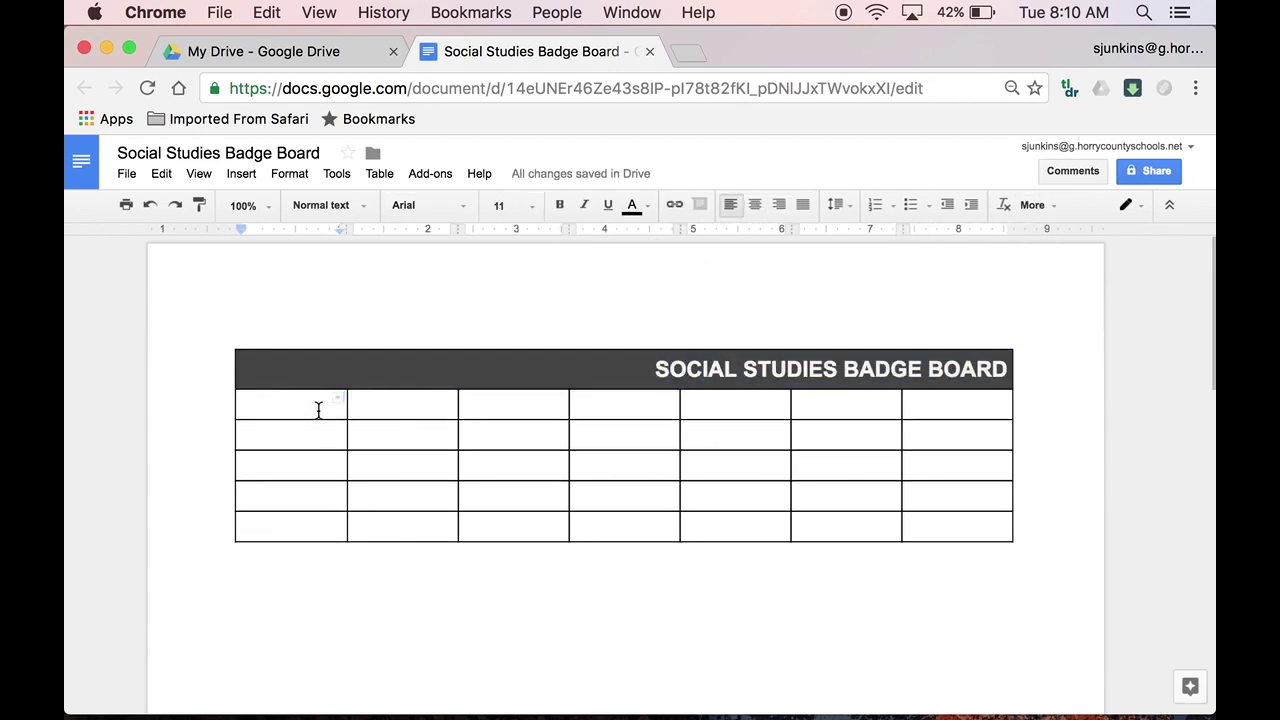
Enter the student names John, Emma, Nicole, Steven and Pedro down the first column
type("John")
key("Down")
type("Emma")
key("Down")
type("Nicole")
key("Down")
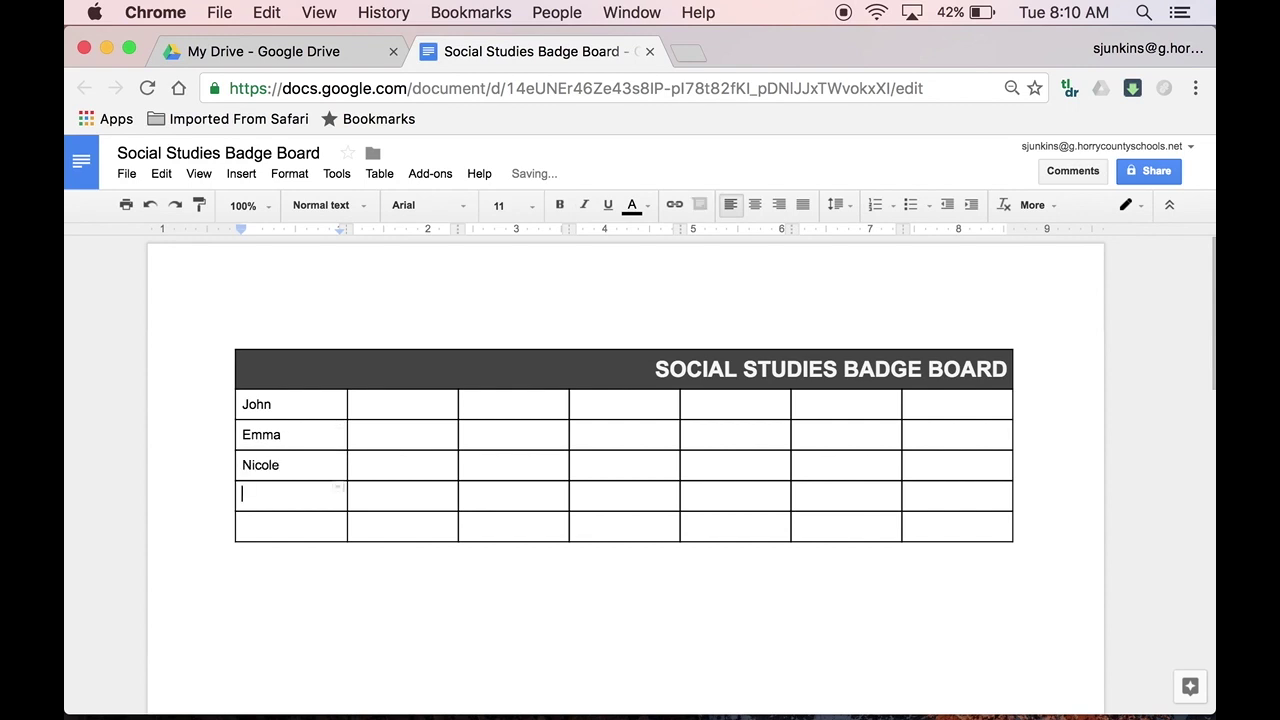
type("Steven")
key("Down")
type("Pedro")
Set the student names to 18 pt and right-align them
left_click_drag(298, 526, 260, 404)
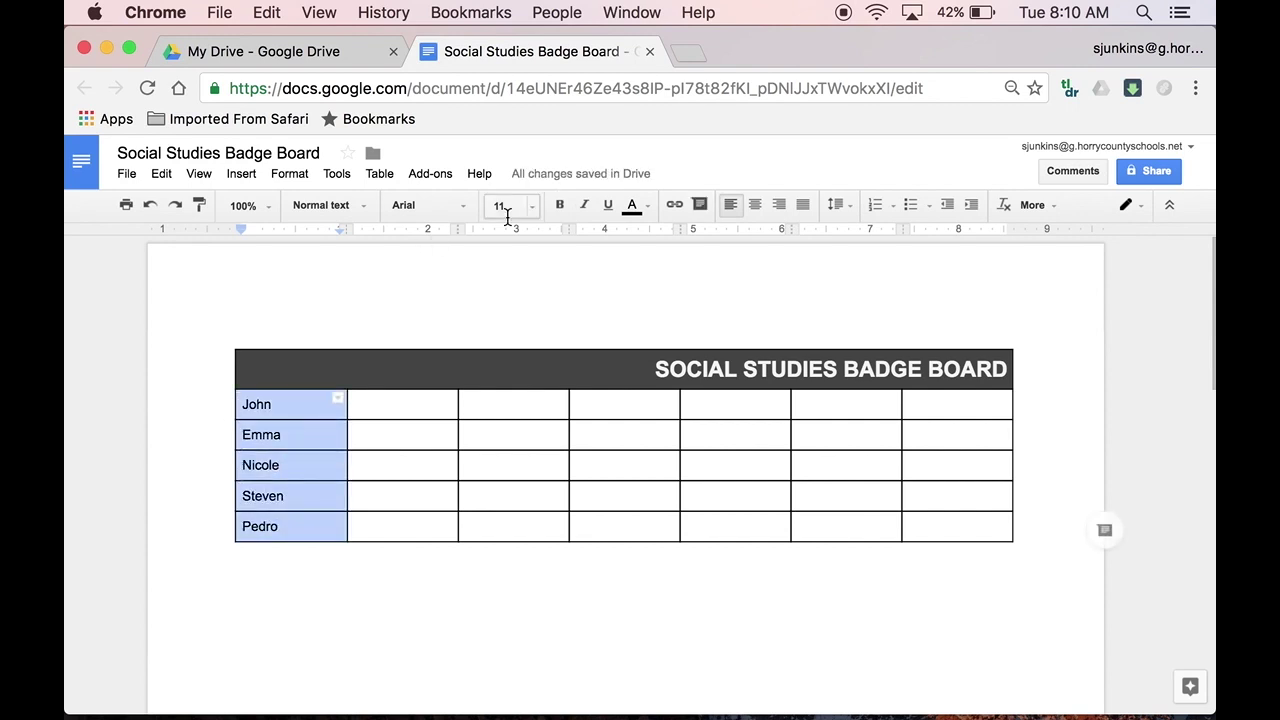
left_click(499, 205)
left_click(508, 375)
left_click(779, 204)
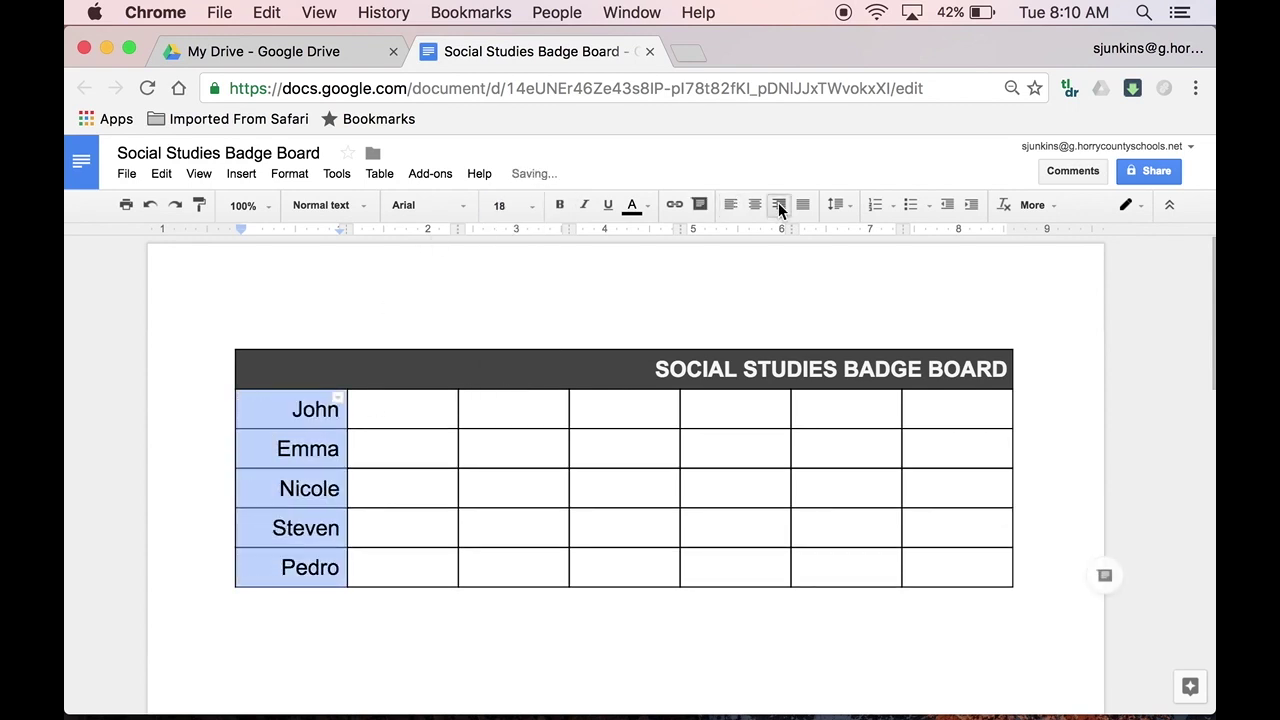
Add a blank line to each name cell to make the rows taller
left_click(280, 408)
key("Return")
key("Return")
key("Down")
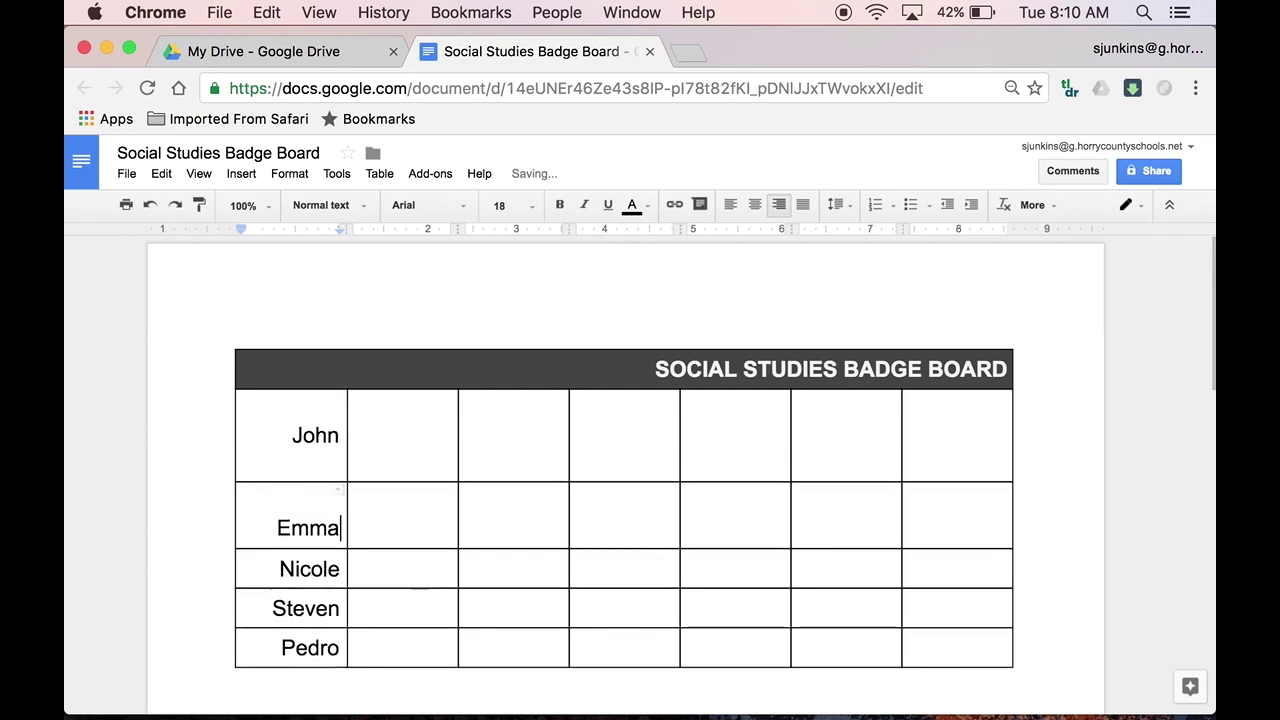
key("Return")
key("Return")
key("Down")
key("Return")
key("Return")
key("Down")
key("Return")
key("Return")
key("Down")
key("Return")
key("Return")
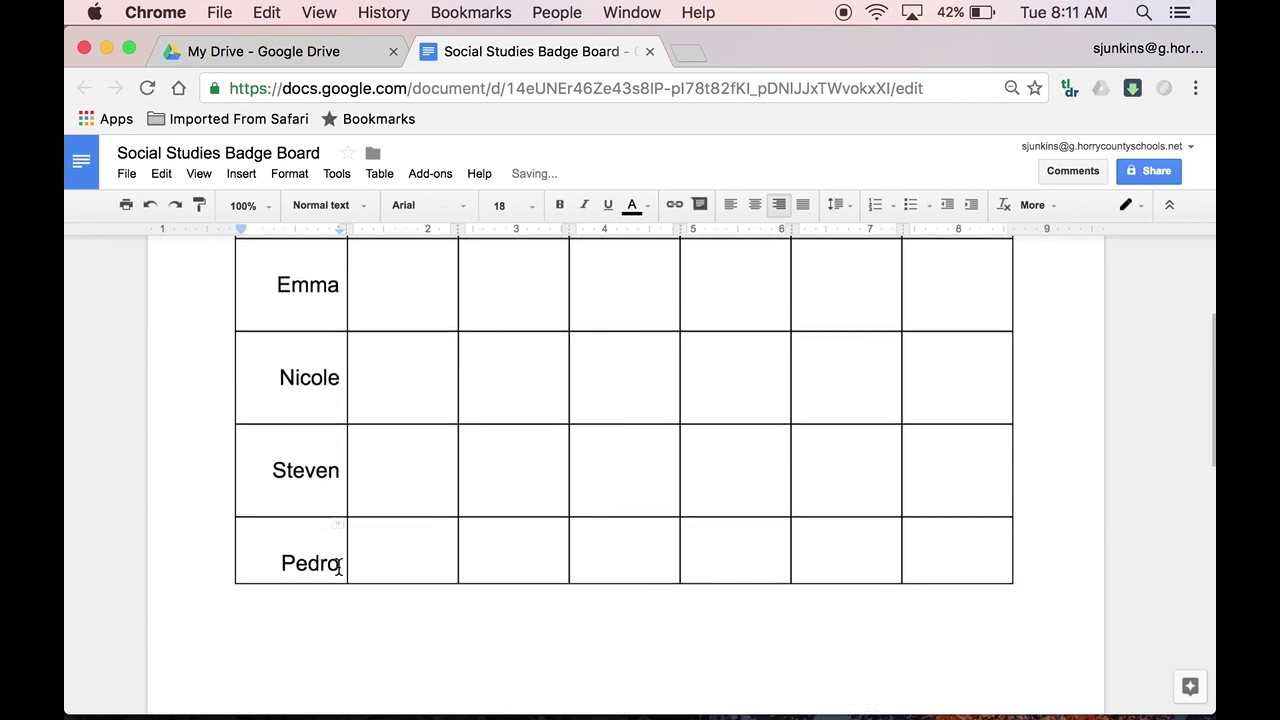
Add a second blank line to John's, Nicole's, Steven's and Pedro's rows
scroll(277, 408, "up", 5)
left_click(299, 342)
key("Return")
scroll(314, 421, "down", 3)
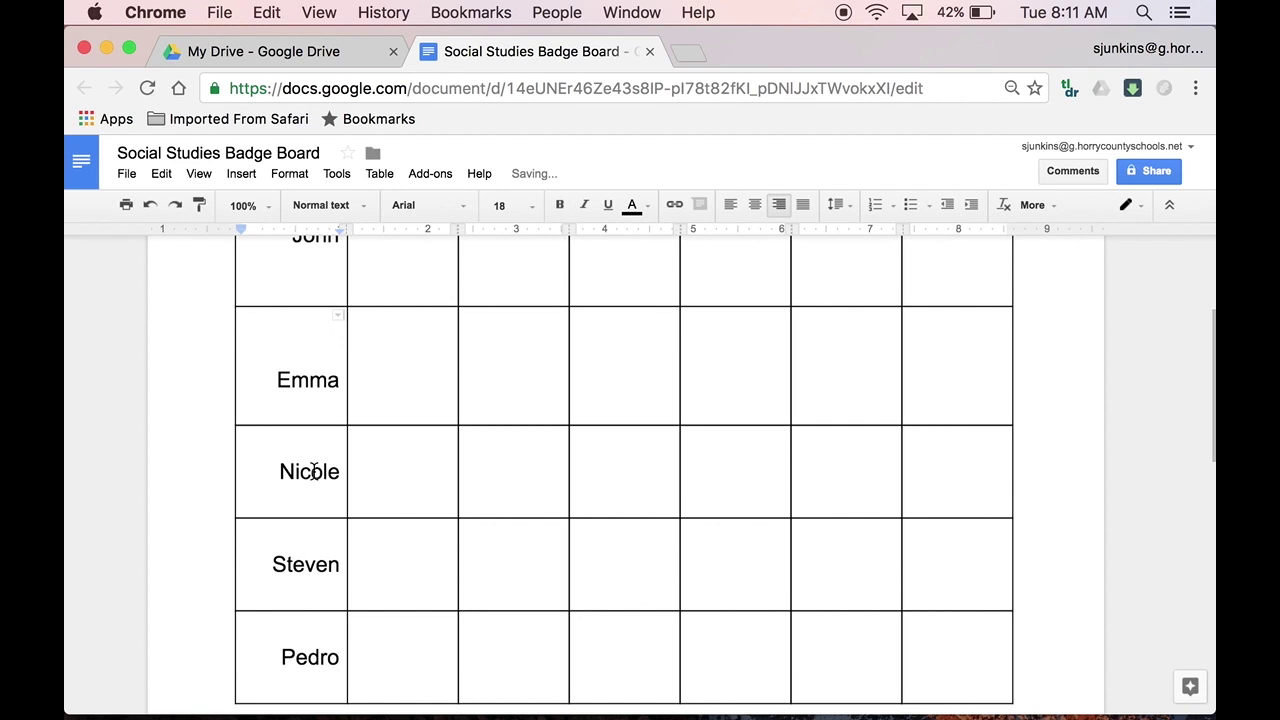
left_click(315, 472)
key("Return")
scroll(314, 477, "down", 3)
left_click(314, 477)
key("Return")
scroll(313, 548, "down", 3)
left_click(313, 548)
key("Return")
key("Return")
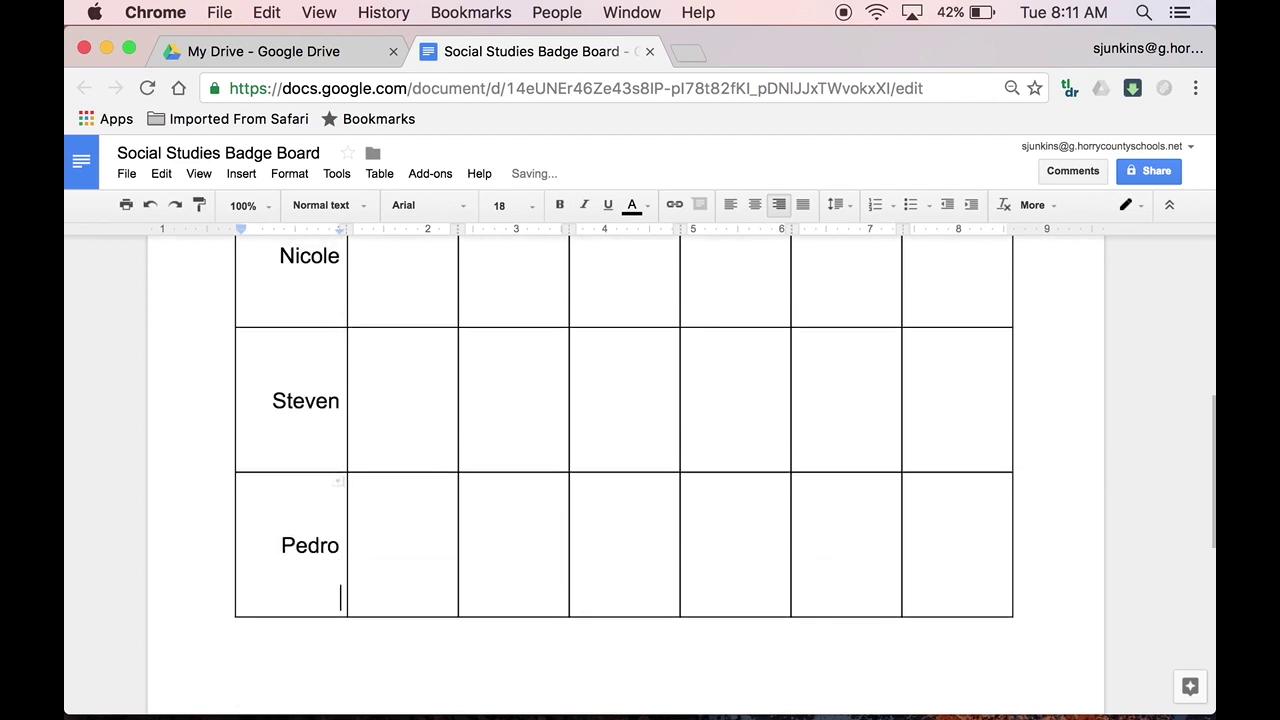
scroll(434, 406, "up", 10)
left_click(477, 291)
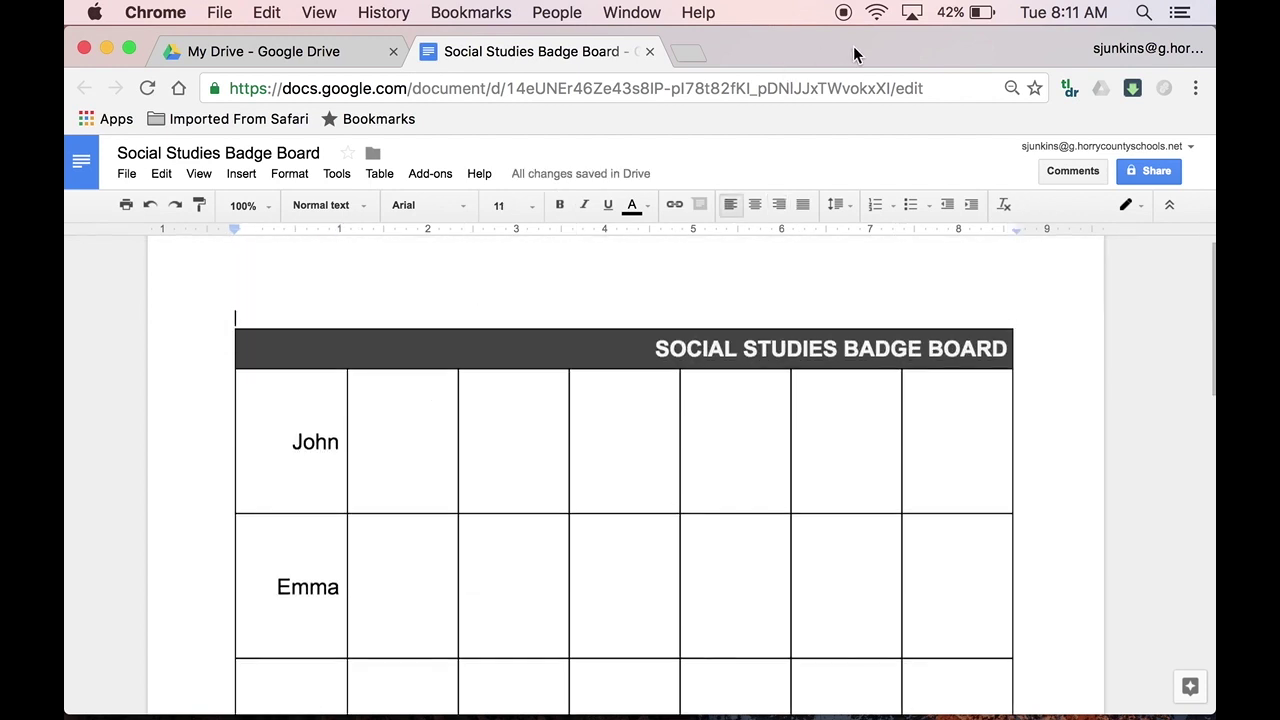
Shade the name column dark grey with white, right-aligned text
scroll(300, 417, "down", 10)
left_click_drag(300, 417, 286, 377)
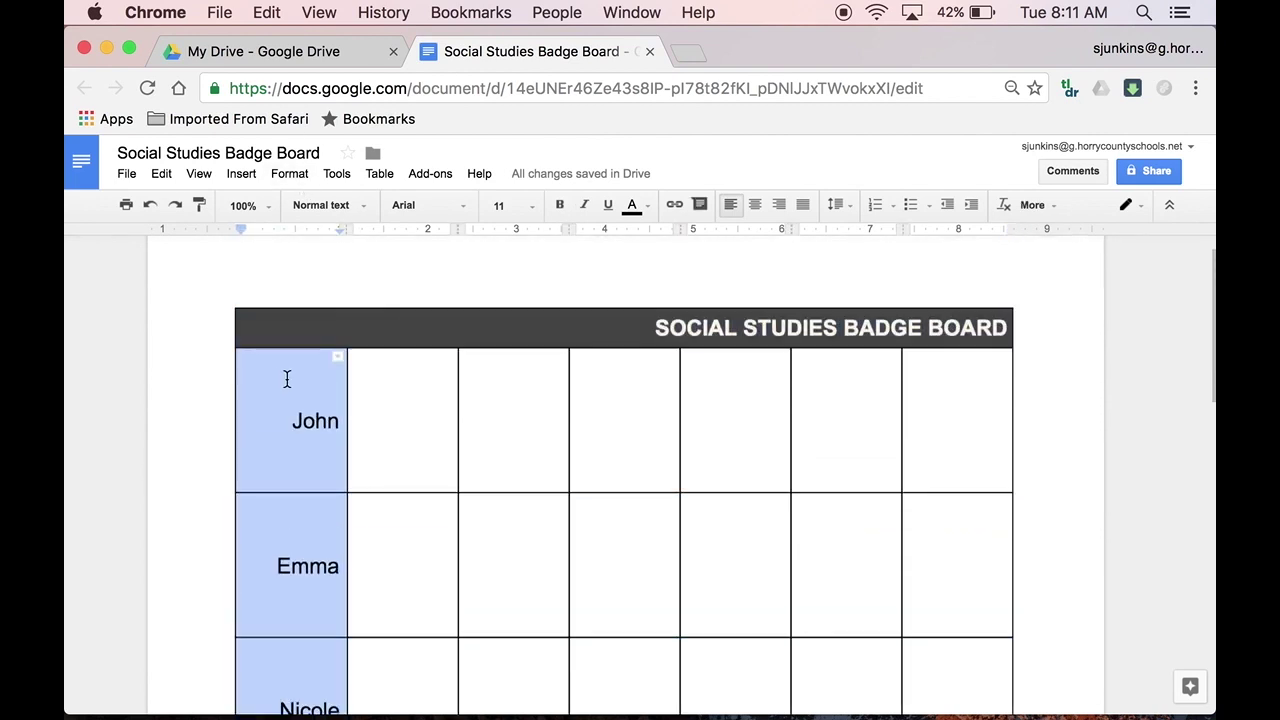
left_click(779, 204)
left_click(1045, 205)
left_click(939, 238)
left_click(953, 297)
left_click(632, 204)
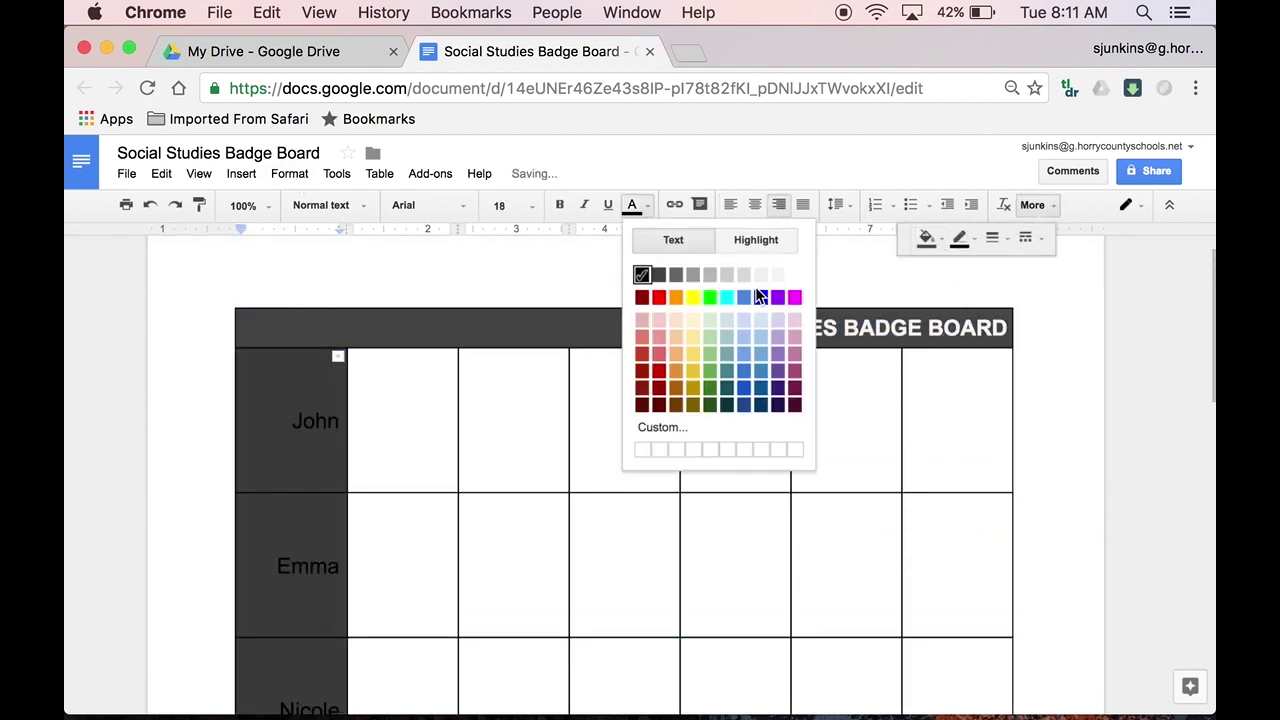
left_click(781, 274)
left_click(754, 288)
scroll(740, 296, "down", 1)
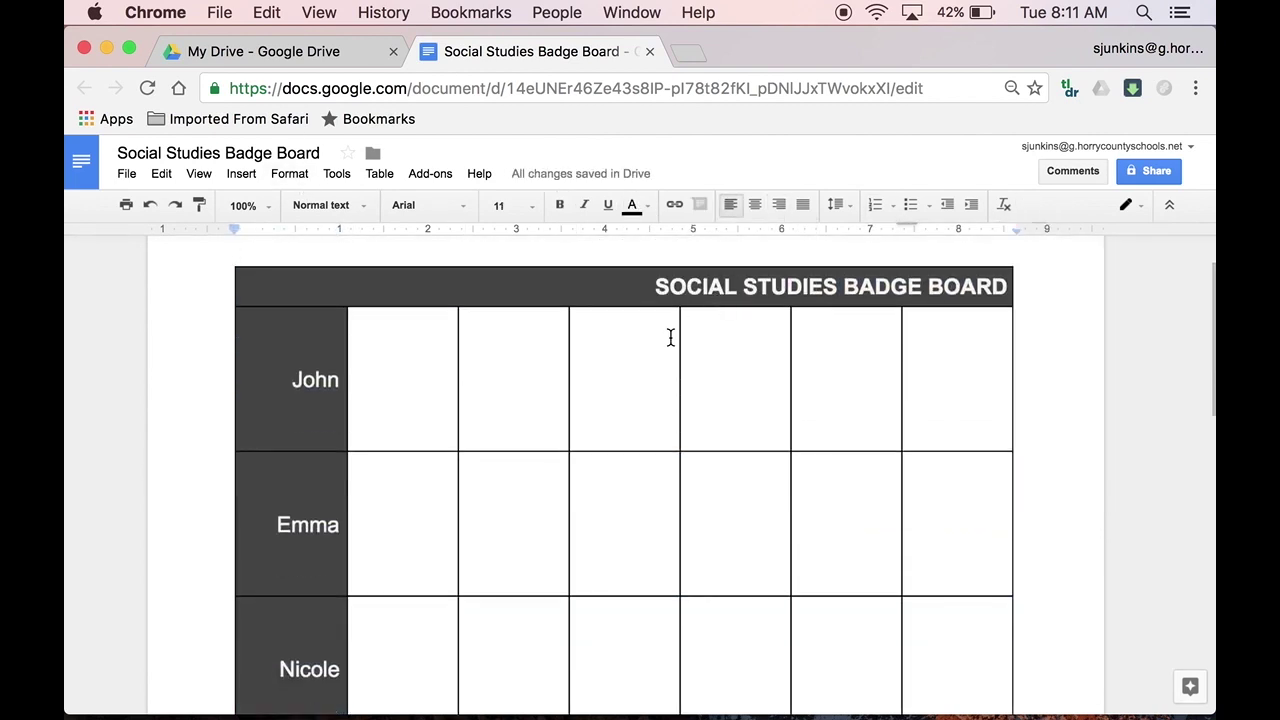
Open the Social Studies Badges folder and place its window beside the table
left_click_drag(1004, 50, 820, 50)
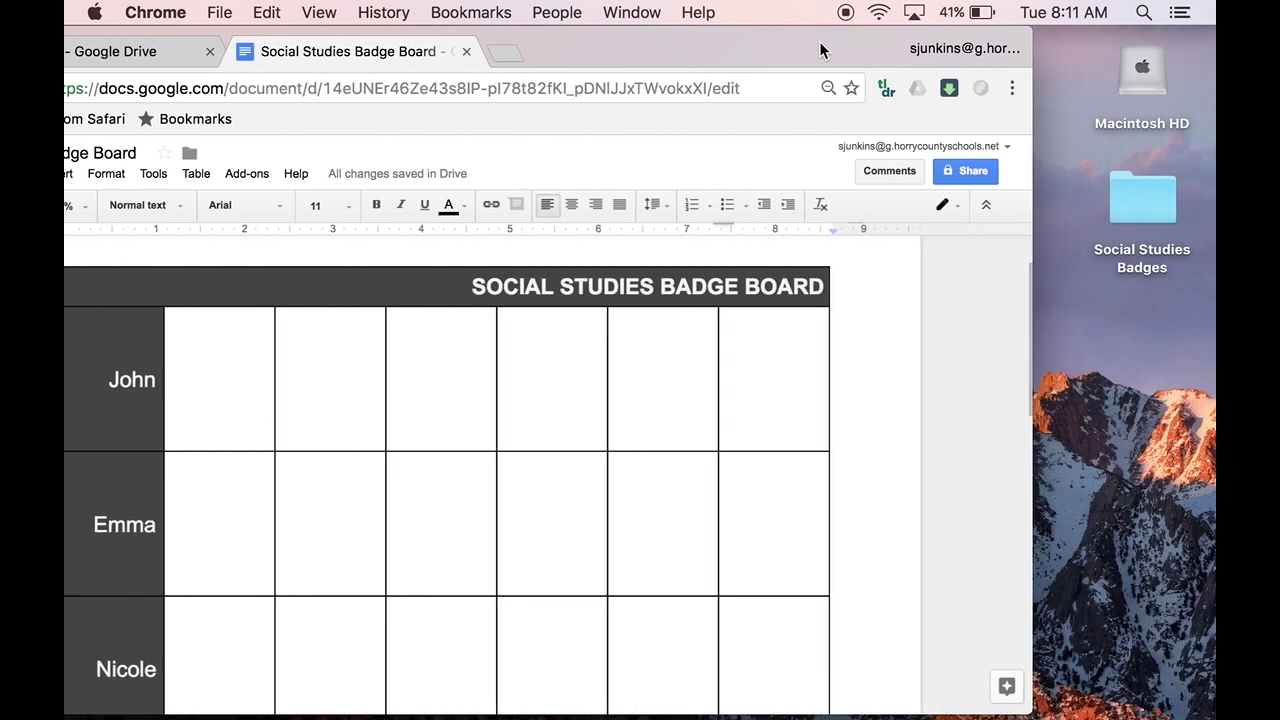
double_click(1124, 218)
left_click_drag(942, 184, 935, 410)
Drag the Unit 1, Unit 3 and Unit 4 badges into John's first, third and fourth cells
left_click_drag(570, 466, 234, 374)
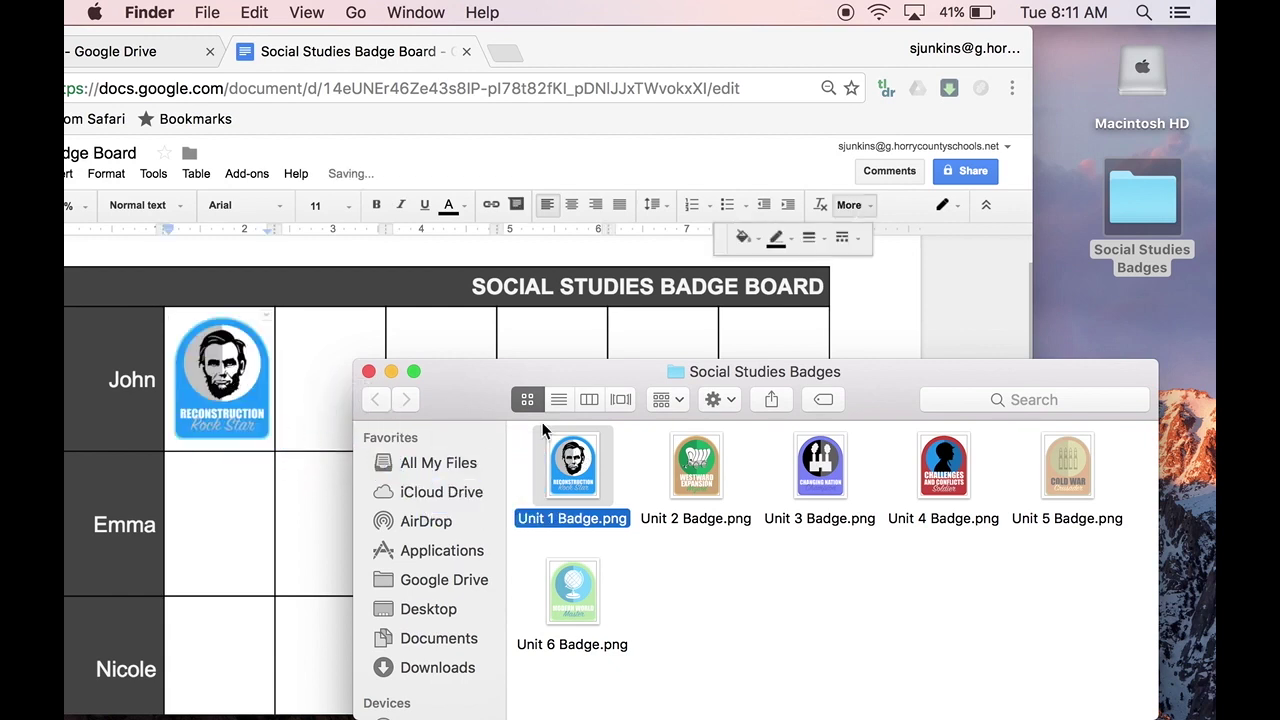
key("Right")
left_click_drag(820, 465, 440, 375)
left_click_drag(943, 465, 552, 375)
Drag the Unit 5 and Unit 6 badges into John's last two cells and close the badge folder
left_click_drag(1067, 465, 663, 372)
left_click_drag(572, 590, 773, 370)
left_click(369, 371)
left_click_drag(704, 43, 887, 38)
left_click_drag(1074, 357, 1057, 299)
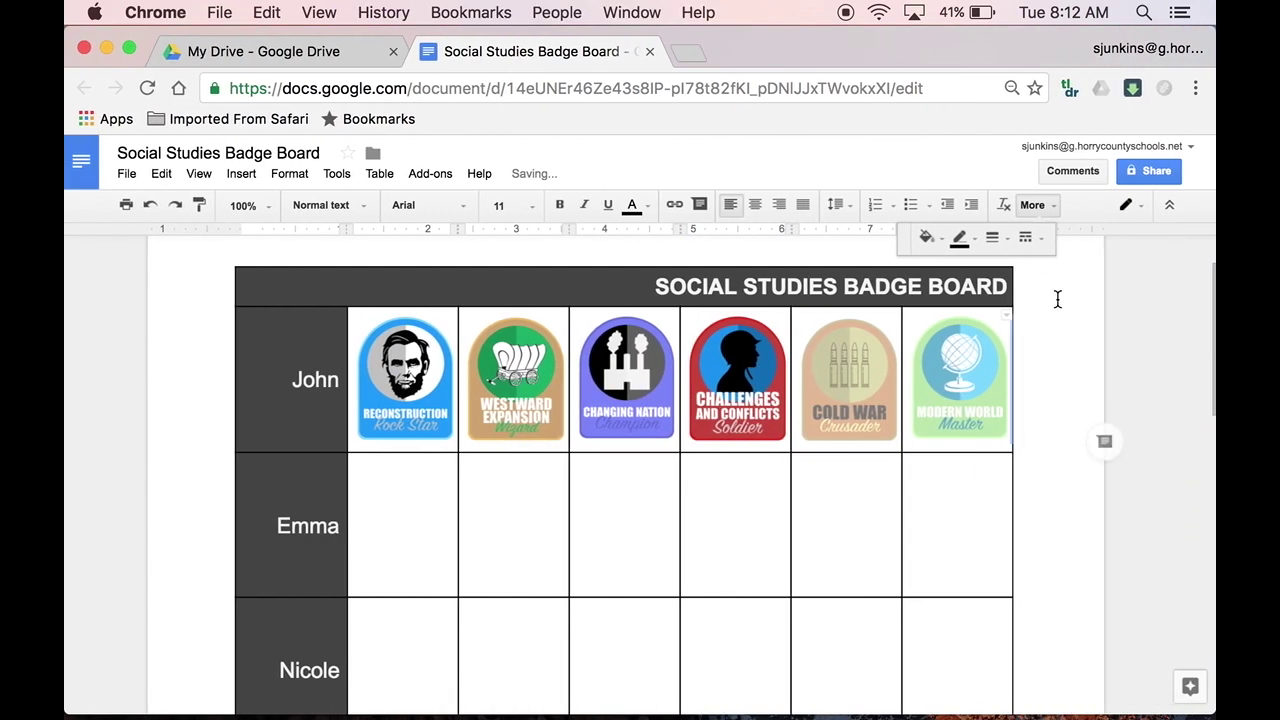
left_click(1050, 205)
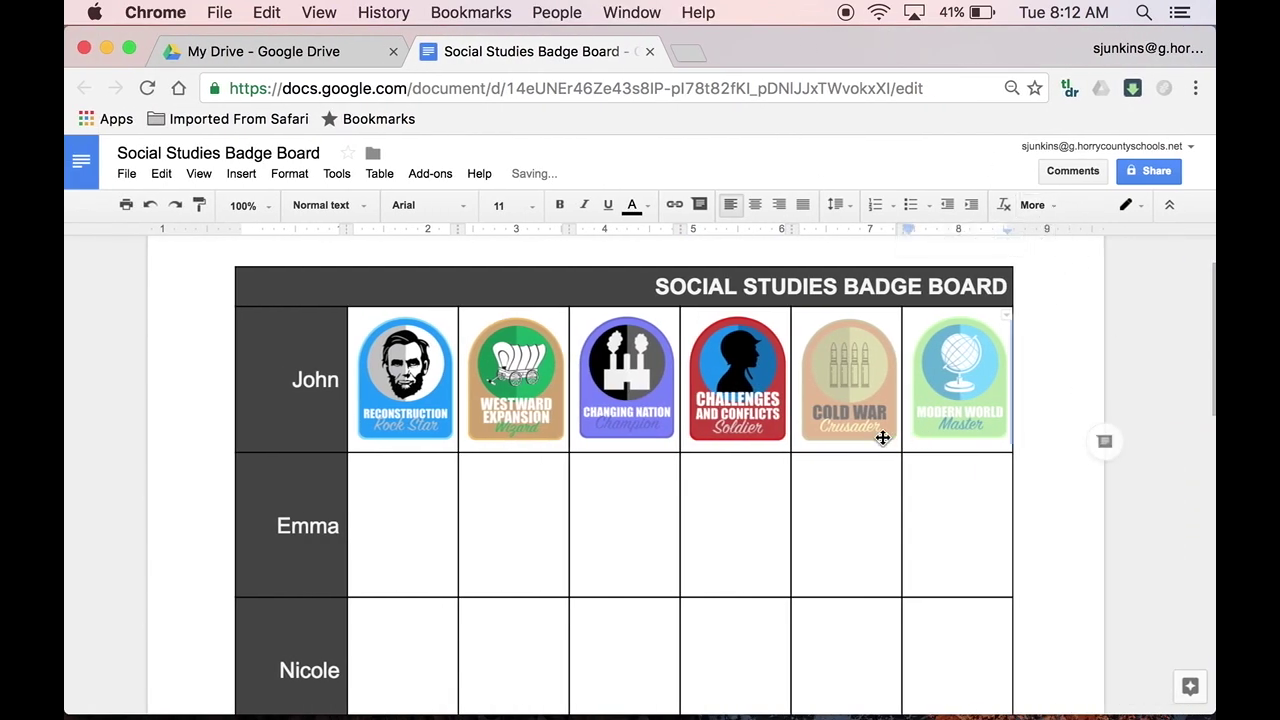
left_click(243, 177)
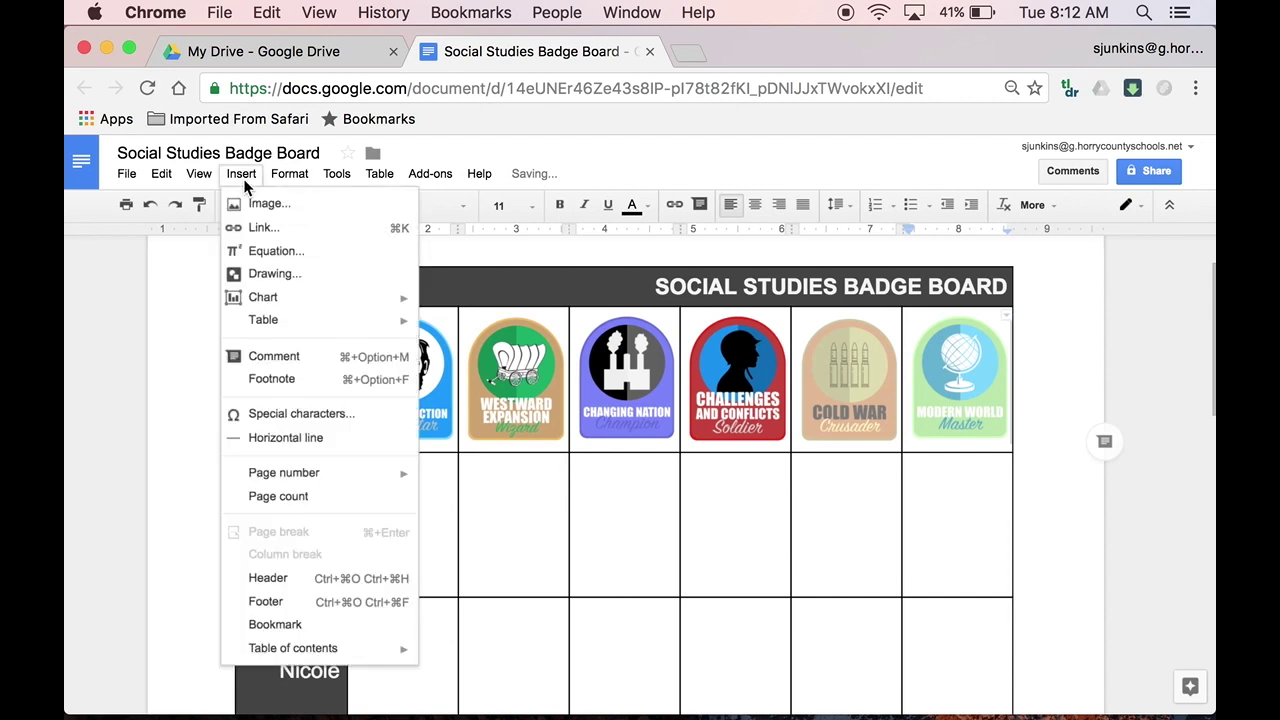
scroll(745, 398, "down", 1)
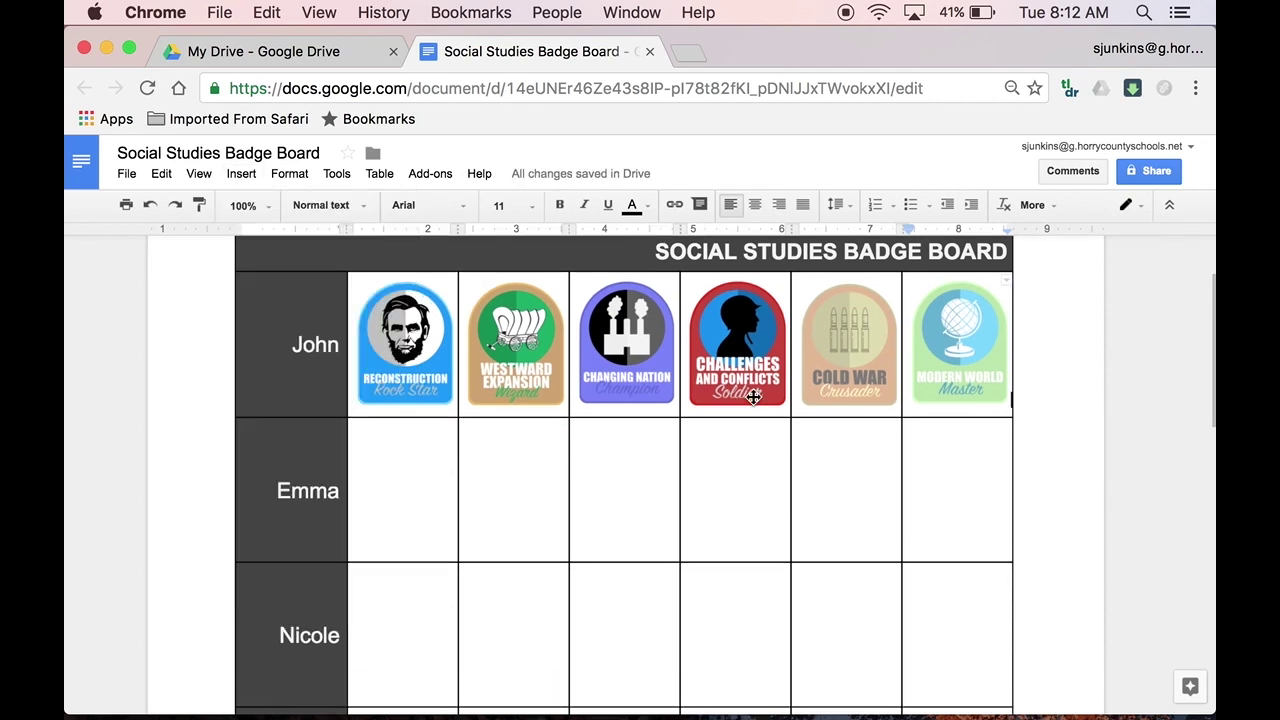
Make the Reconstruction badge grayscale with about 40% transparency
left_click(401, 354)
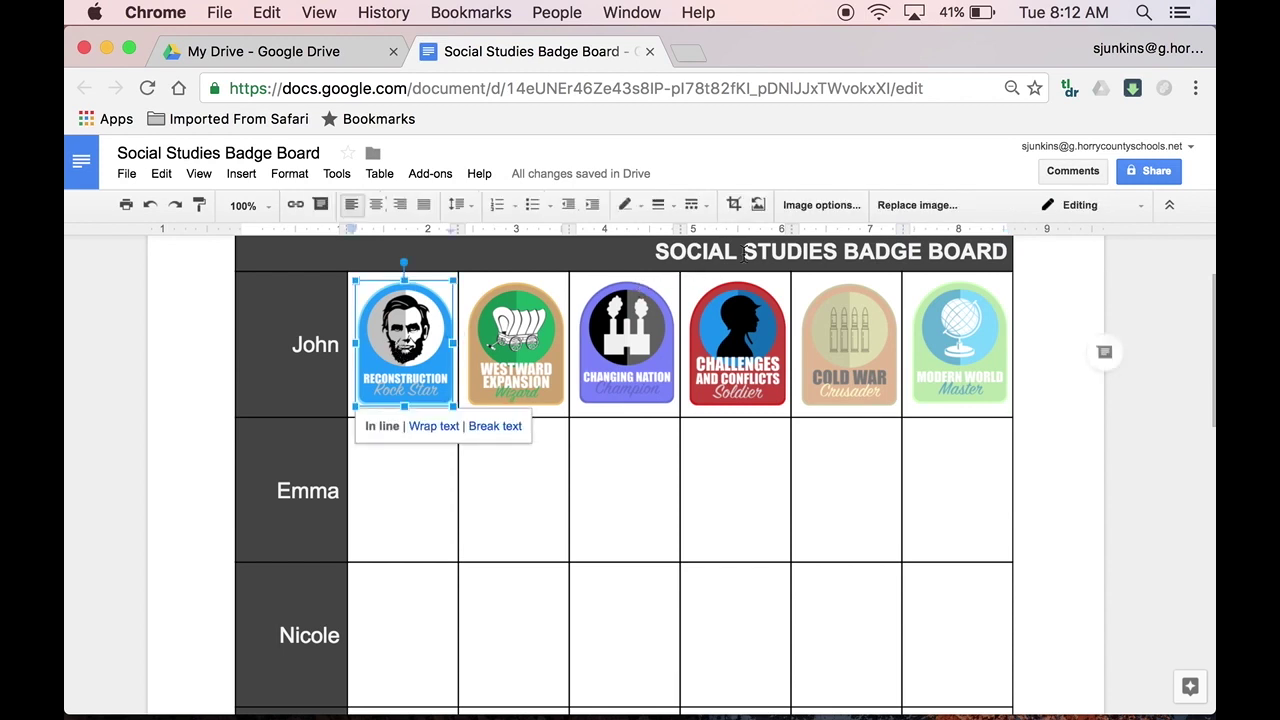
left_click(842, 209)
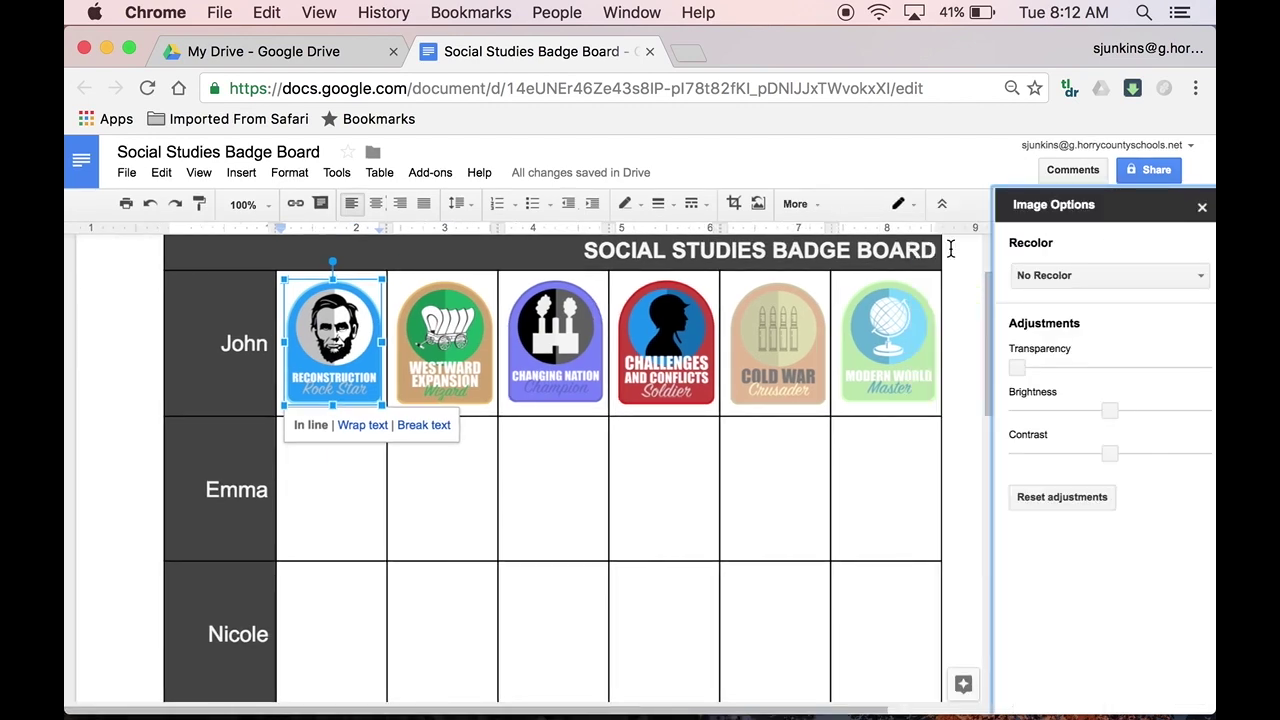
left_click(1056, 280)
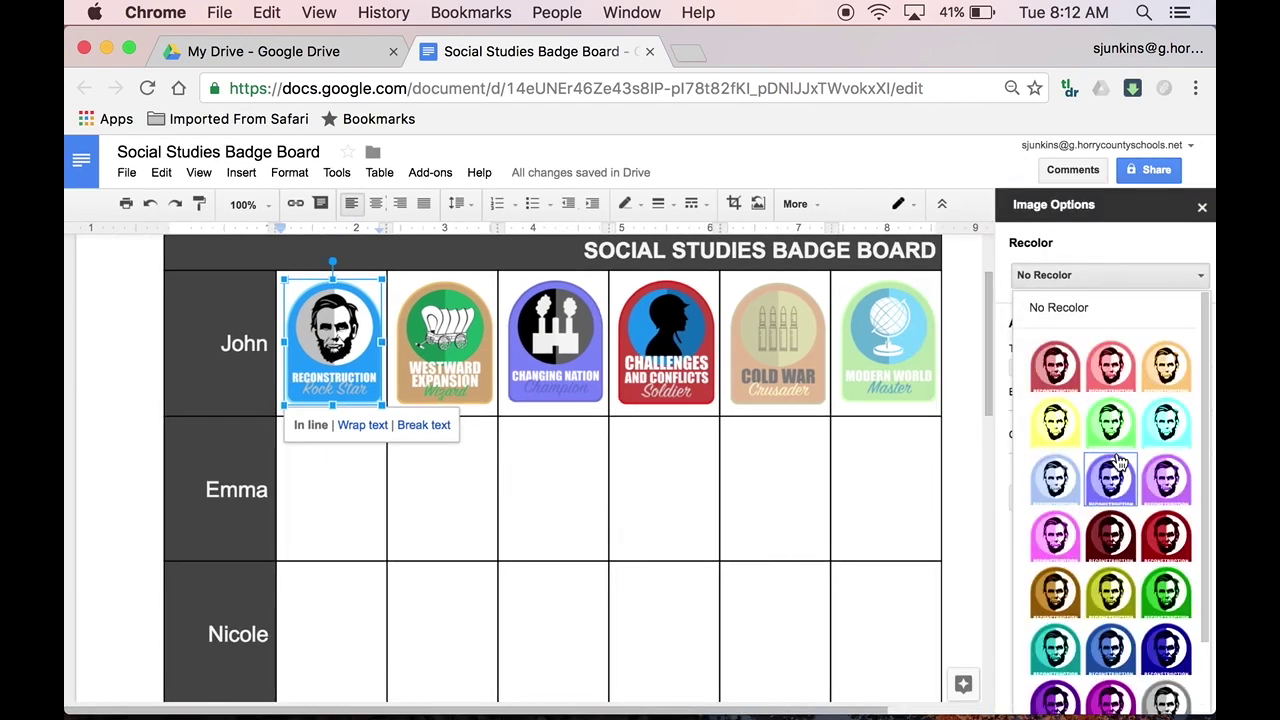
scroll(1110, 500, "down", 2)
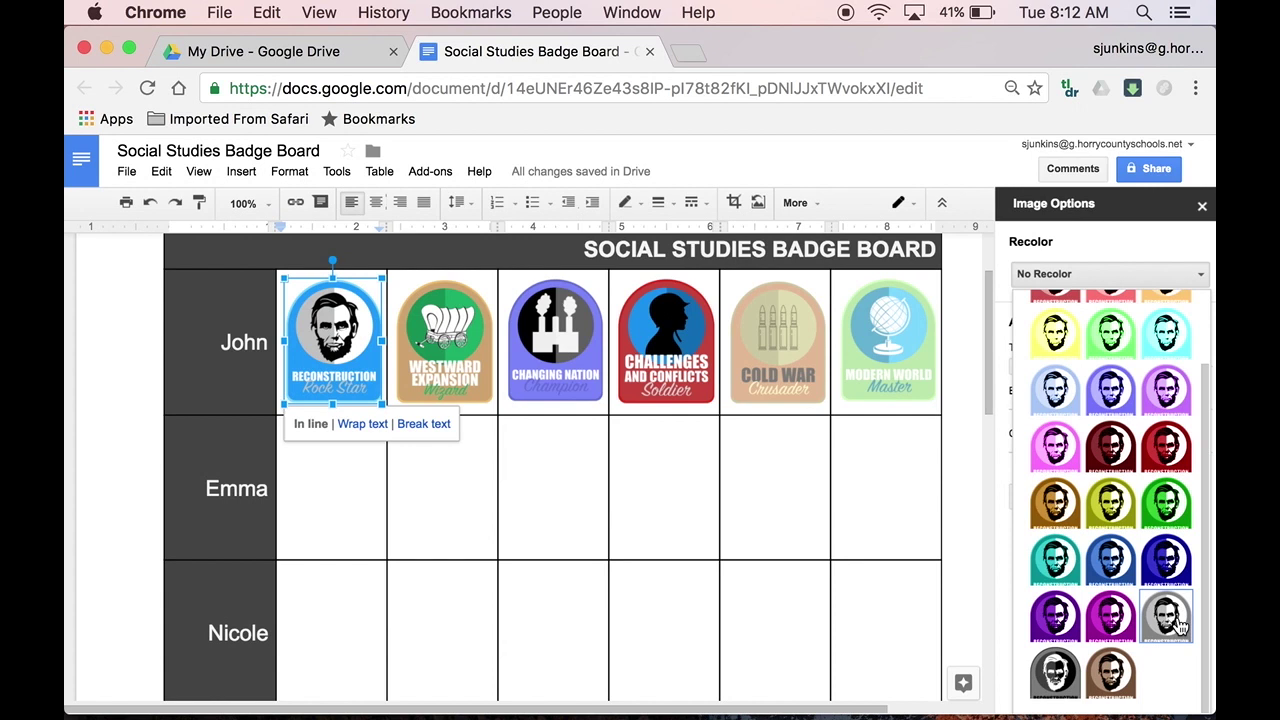
left_click(1180, 626)
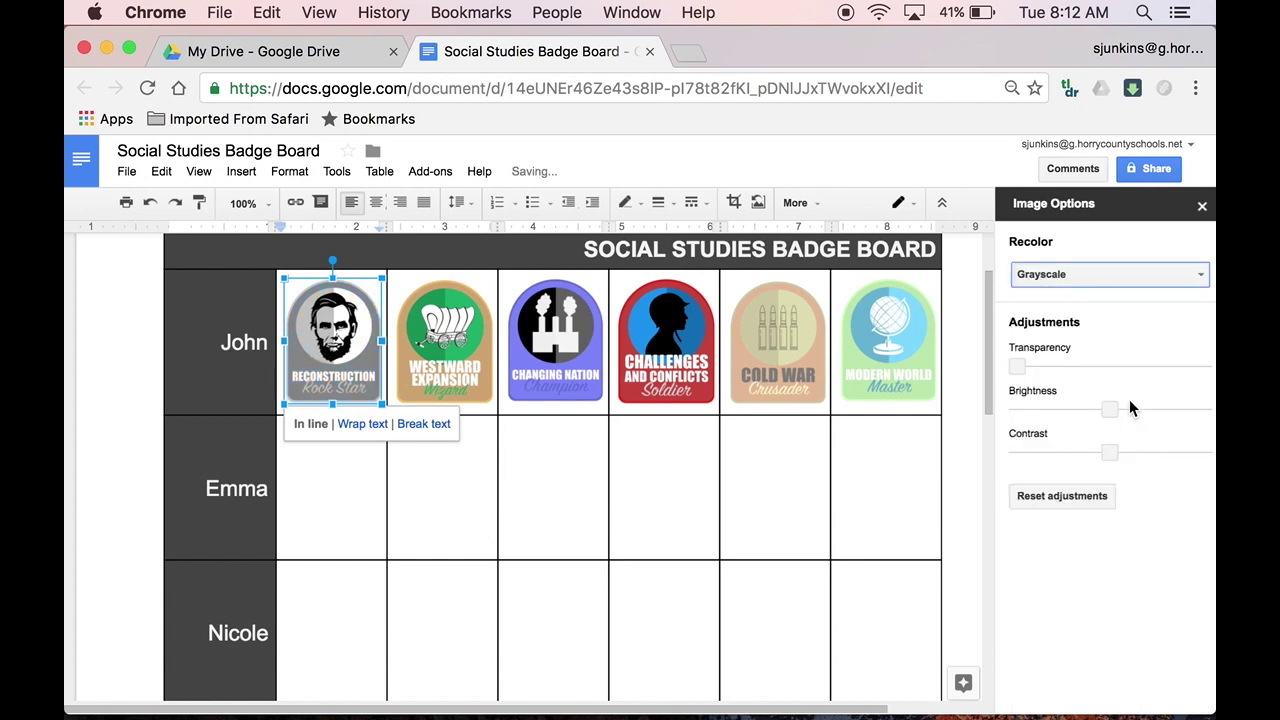
left_click(1105, 366)
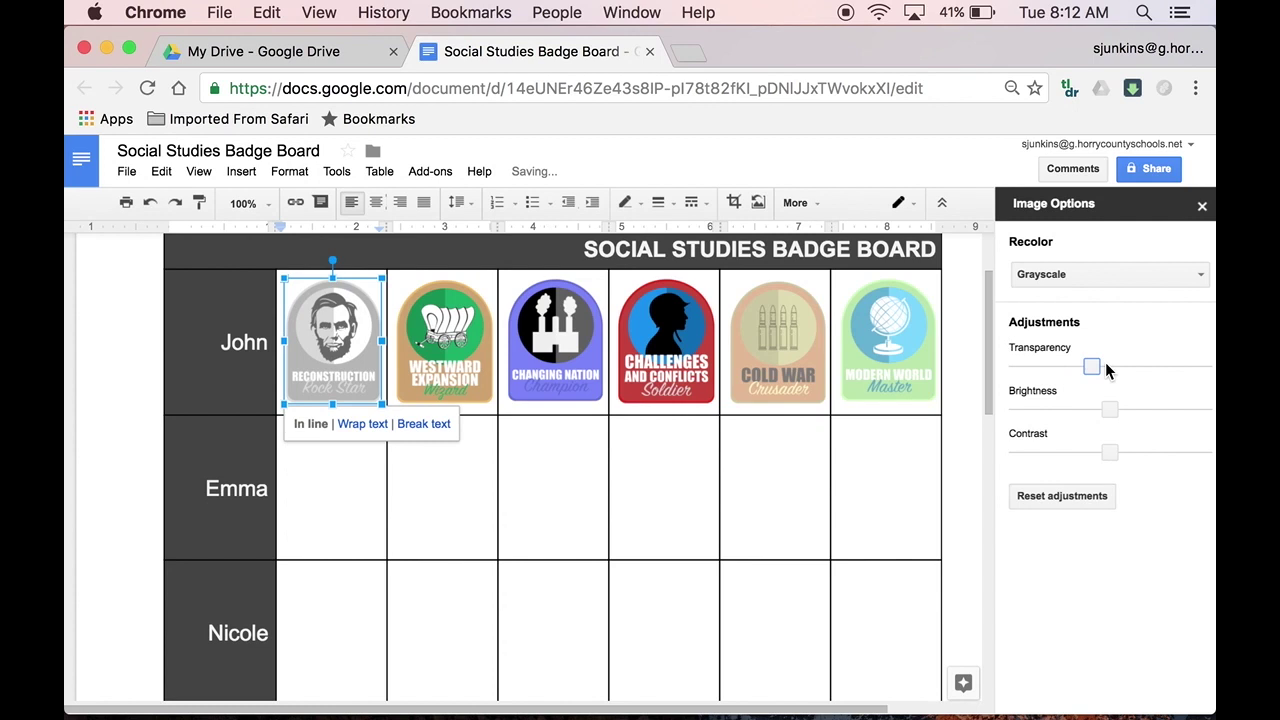
left_click(1106, 366)
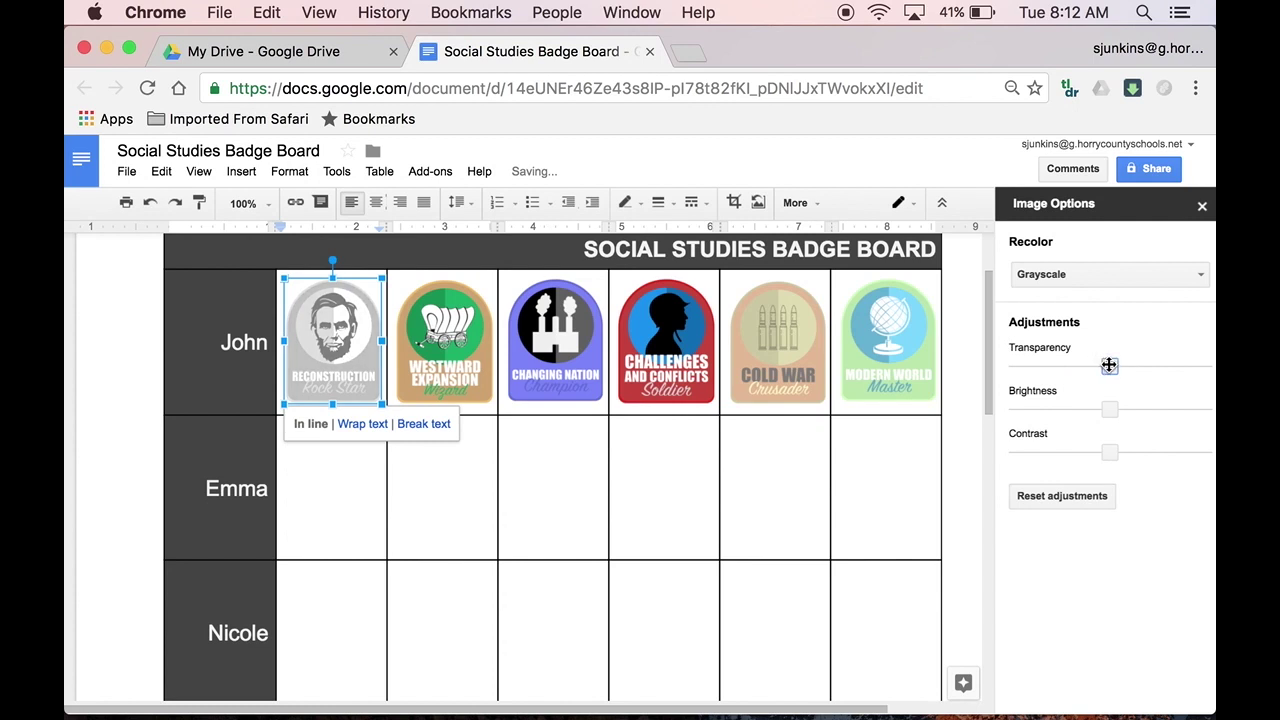
left_click(1202, 206)
Recolour the Westward Expansion and Changing Nation badges grayscale and fade them
left_click(514, 343)
left_click(821, 203)
left_click(1110, 274)
left_click(1165, 695)
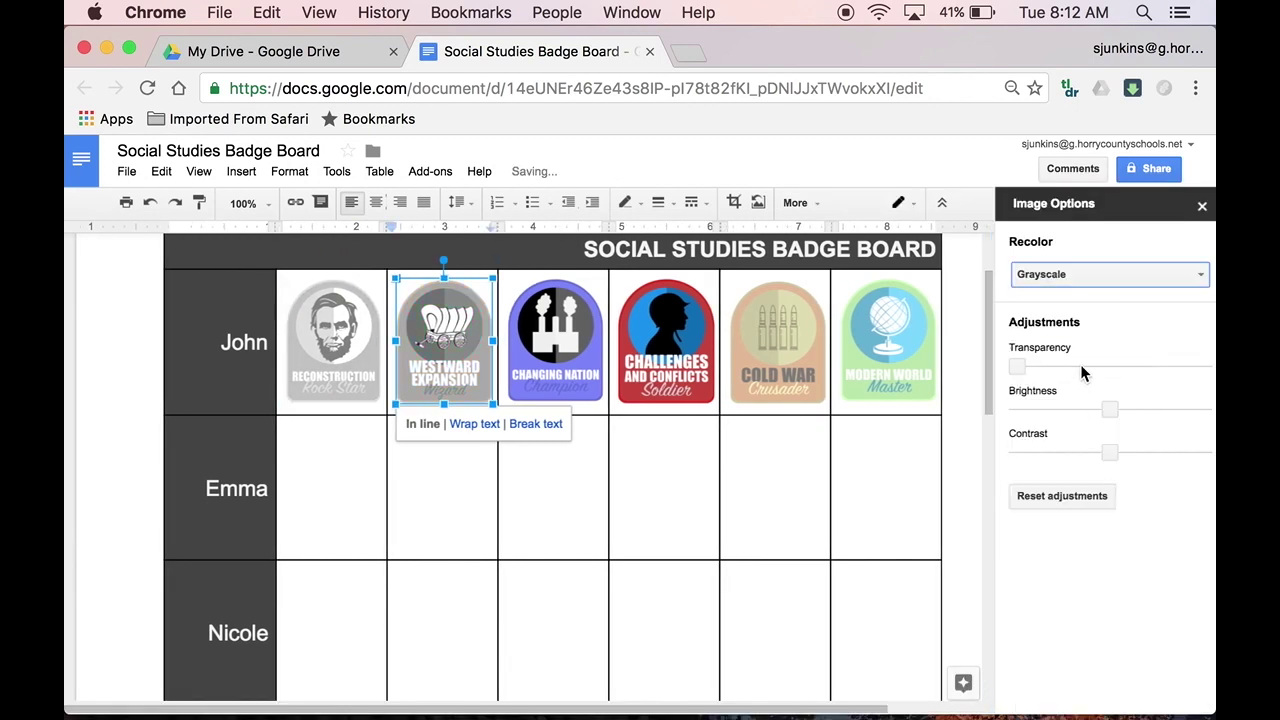
left_click(1106, 366)
left_click(1202, 206)
left_click(626, 340)
left_click(821, 203)
left_click(1110, 274)
left_click(1165, 695)
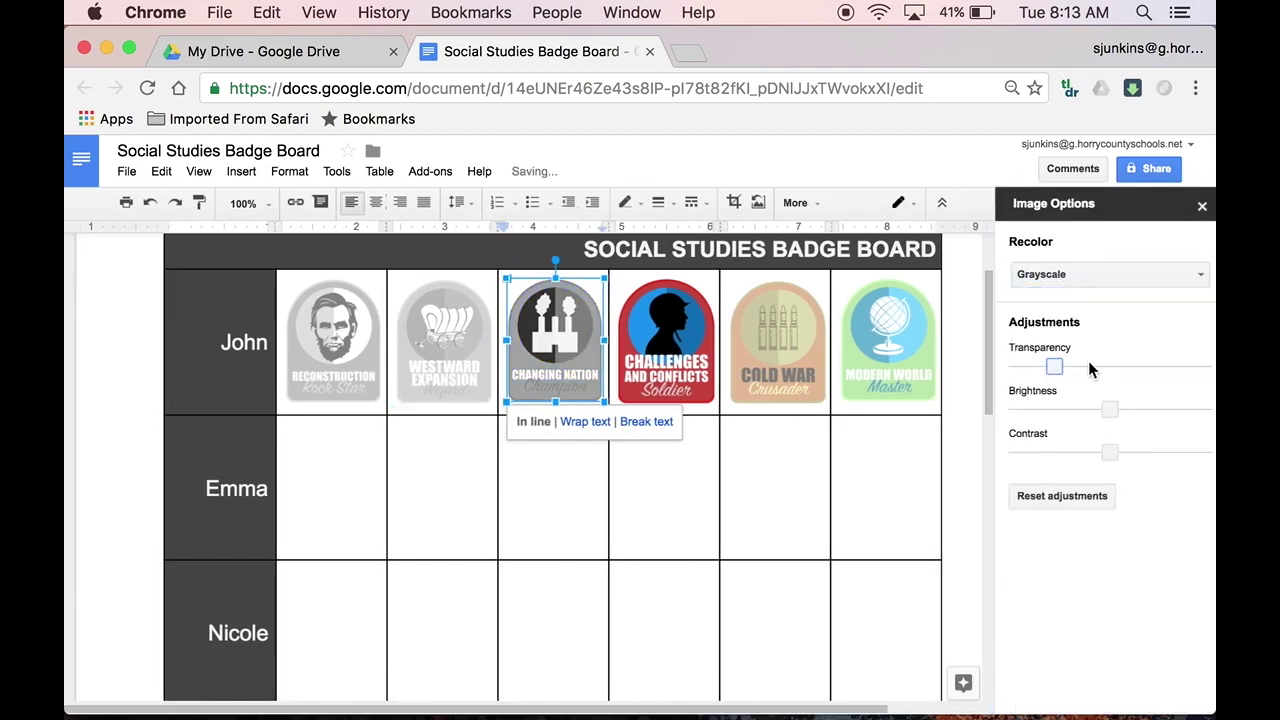
left_click(1106, 366)
left_click(1202, 206)
Recolour the Challenges and Conflicts and Cold War badges grayscale and fade them
left_click(737, 340)
left_click(821, 203)
left_click(1110, 274)
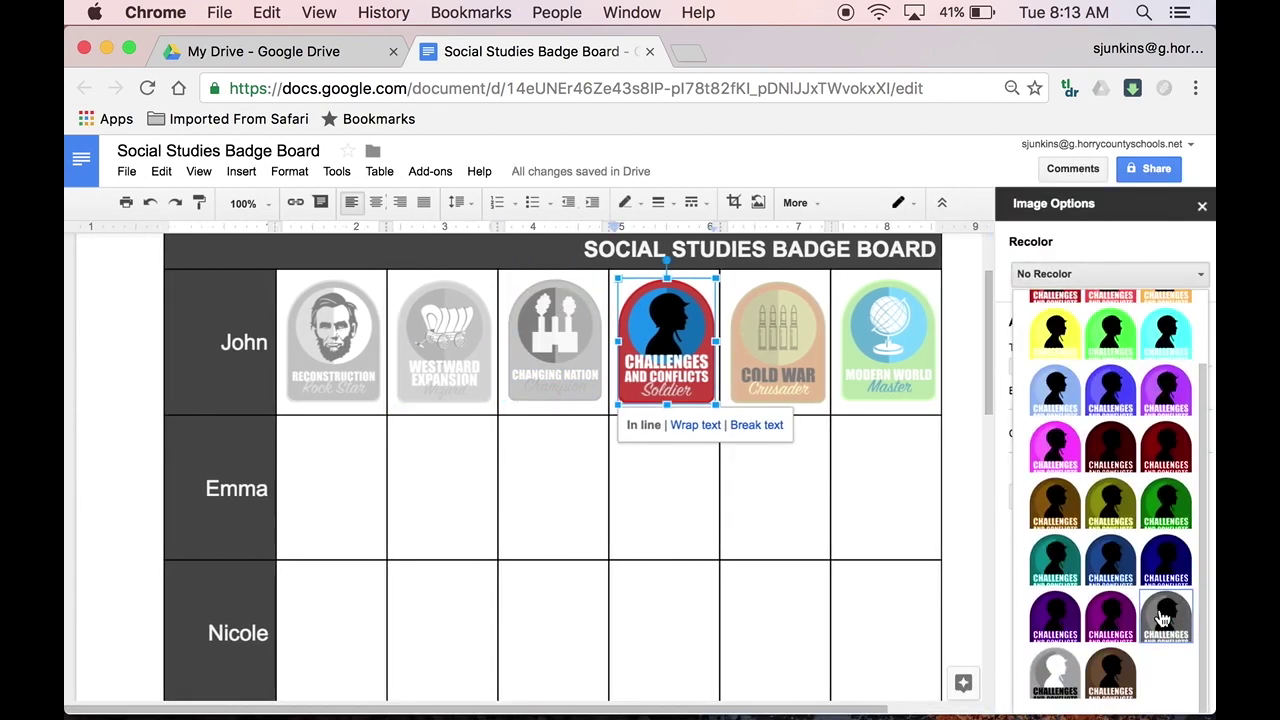
left_click(1165, 695)
left_click(1106, 366)
left_click(1202, 206)
left_click(778, 340)
left_click(821, 203)
left_click(1095, 274)
left_click(1165, 695)
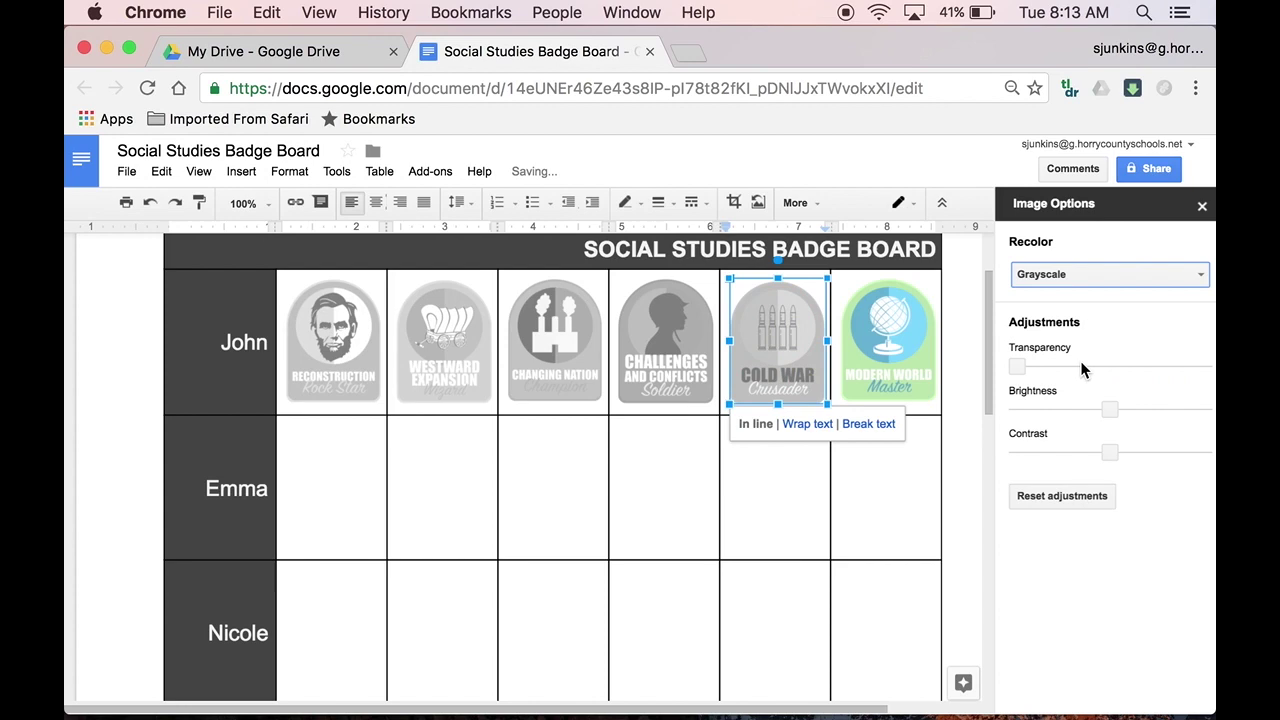
left_click(1106, 366)
left_click(1202, 206)
Make the Modern World badge grayscale and semi-transparent
left_click(889, 340)
left_click(821, 203)
left_click(1110, 274)
left_click(1166, 615)
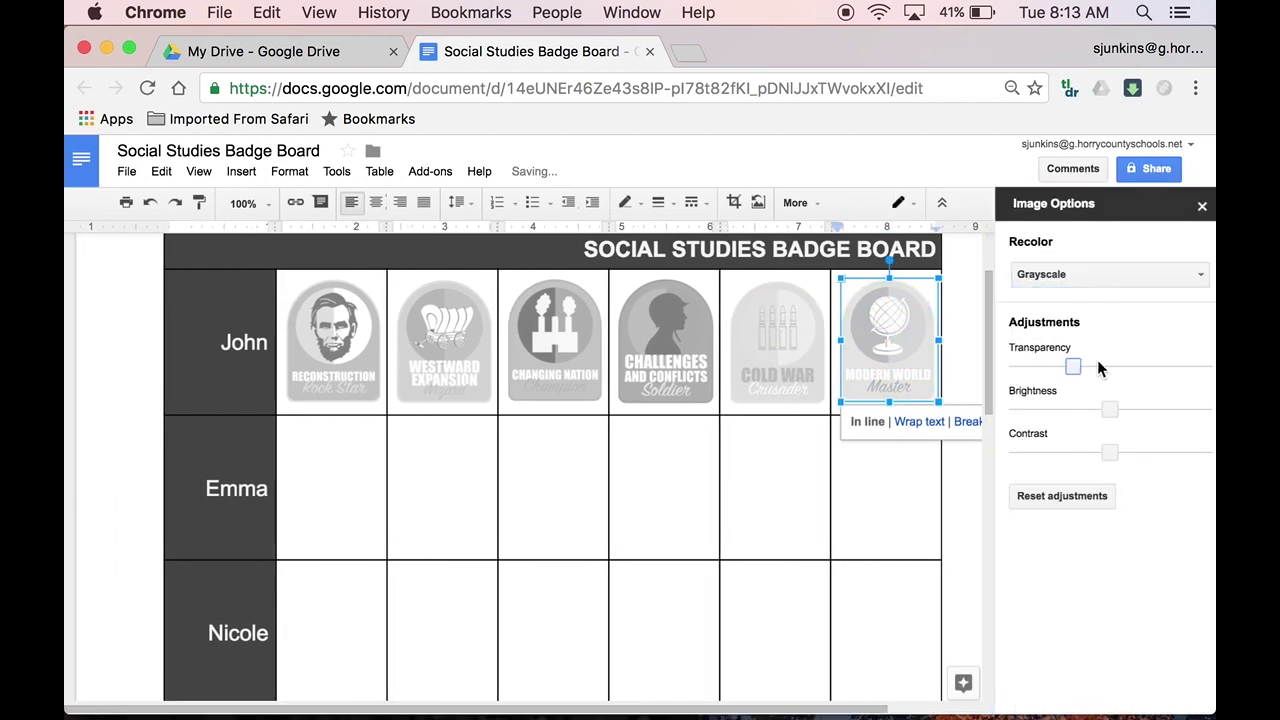
left_click(1106, 366)
left_click(1202, 206)
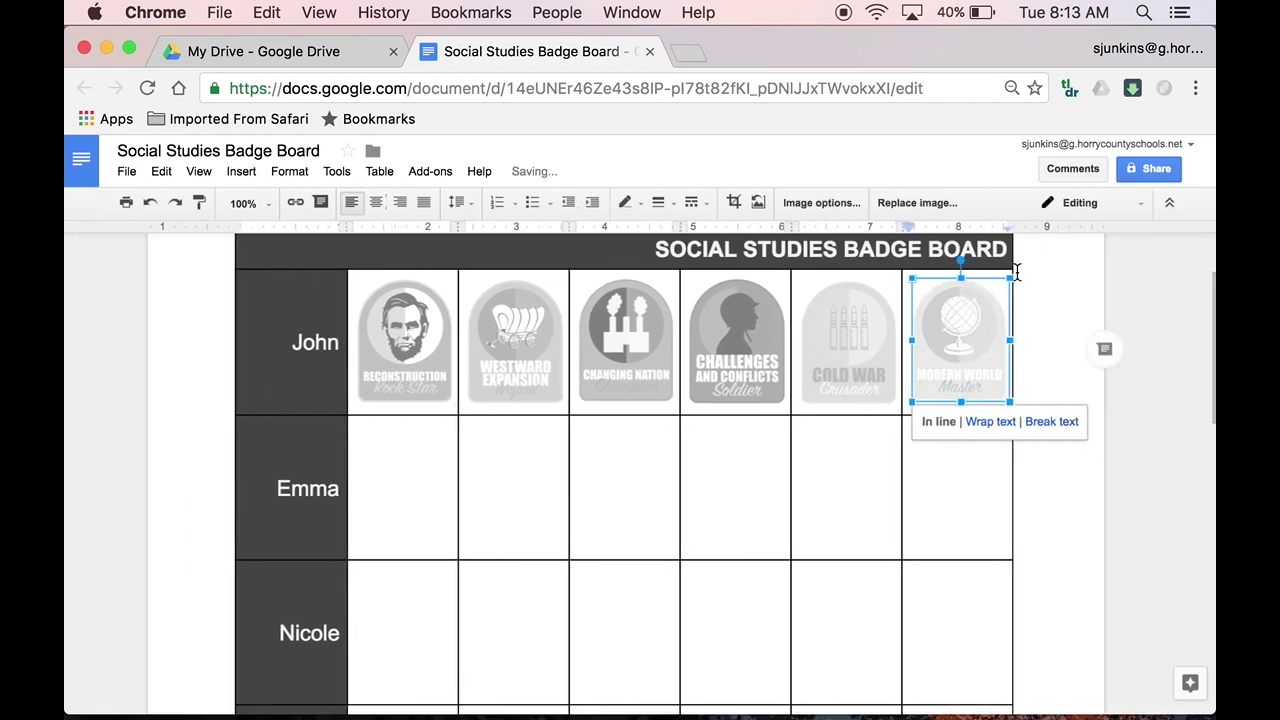
Copy the first student's six faded badges and paste them into each other student's row
left_click(169, 391)
scroll(957, 494, "up", 1)
left_click_drag(955, 470, 437, 400)
left_click(400, 517)
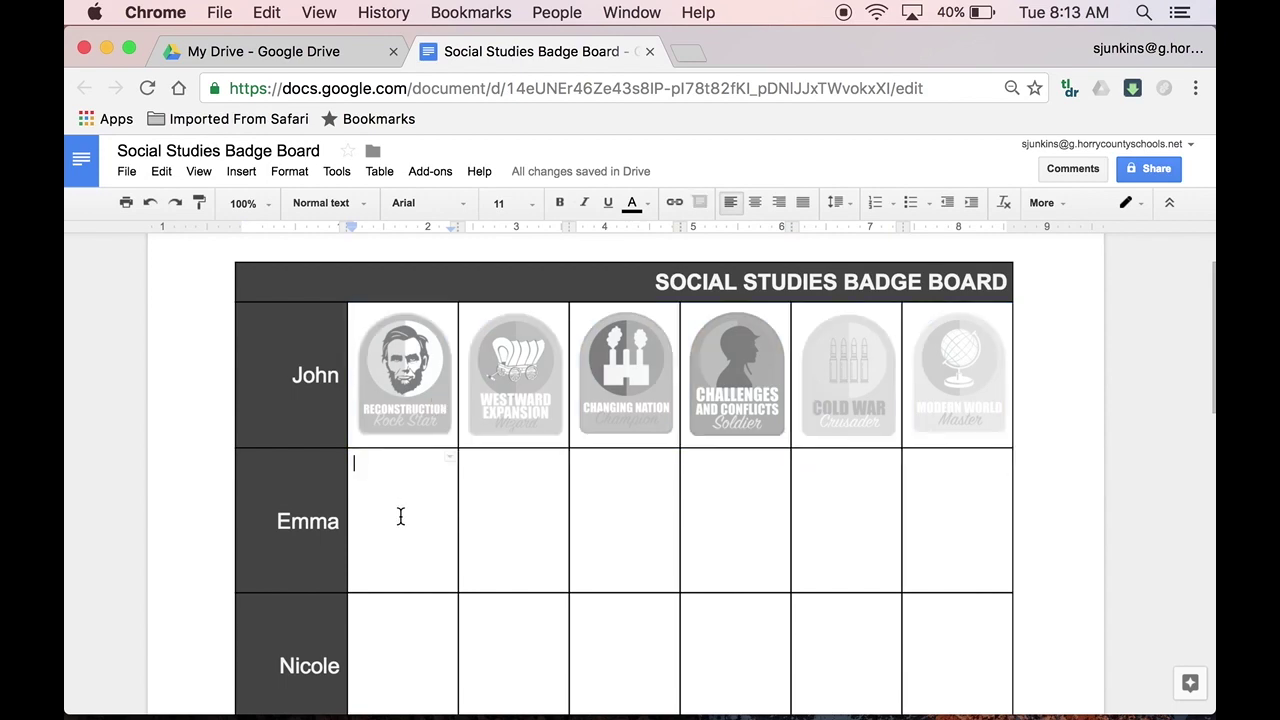
key("ctrl+v")
left_click(391, 474)
key("ctrl+v")
left_click(391, 522)
key("ctrl+v")
left_click(391, 520)
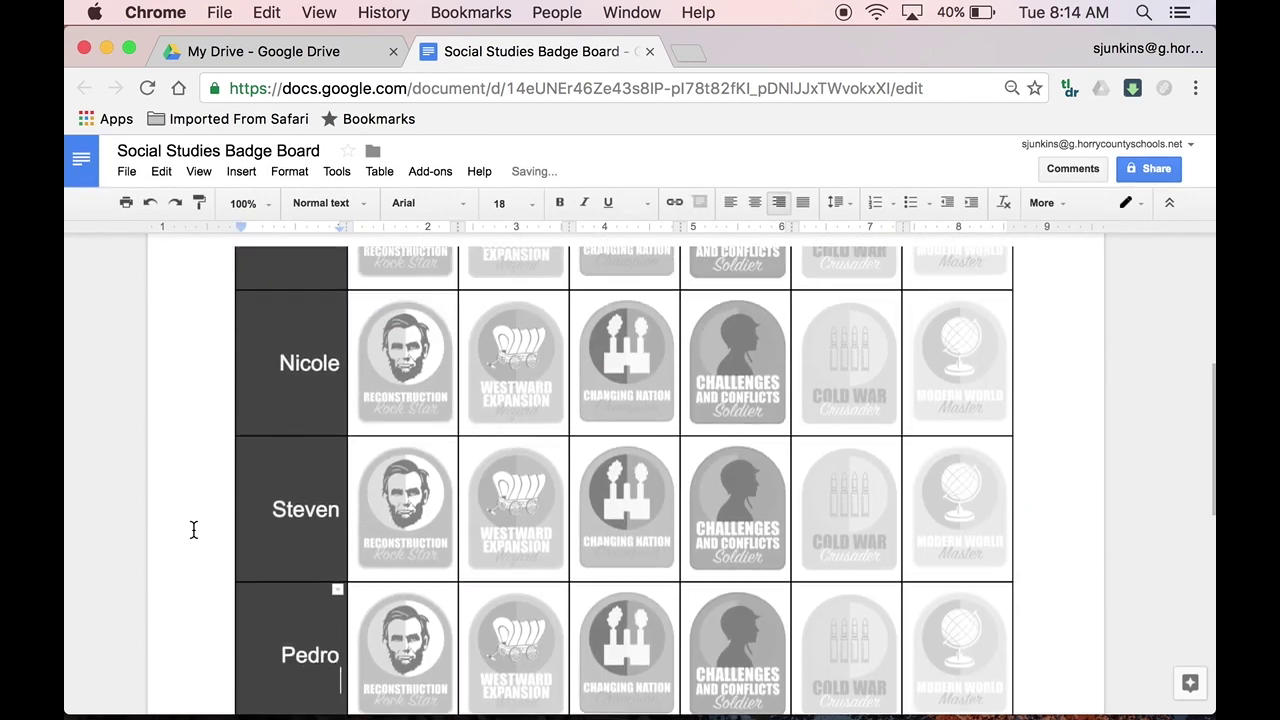
Give the table white 1.5 pt borders in Table properties
scroll(194, 529, "up", 4)
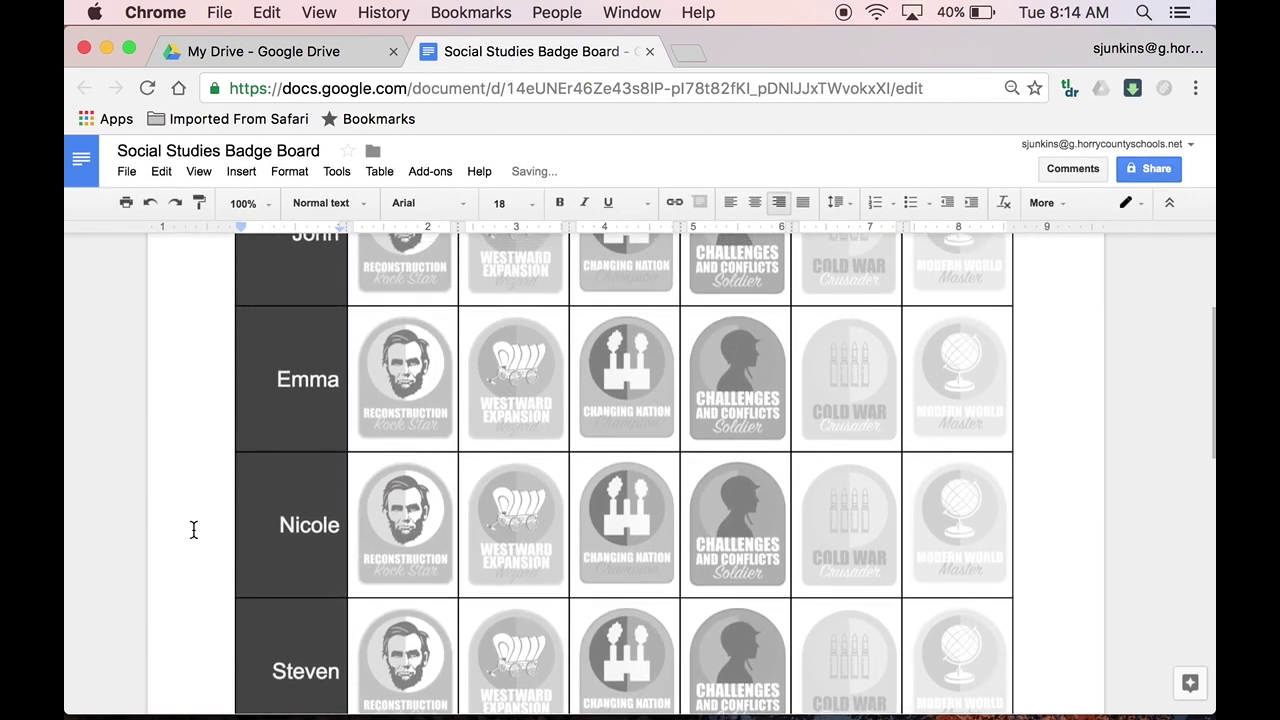
scroll(194, 529, "up", 4)
left_click(313, 308)
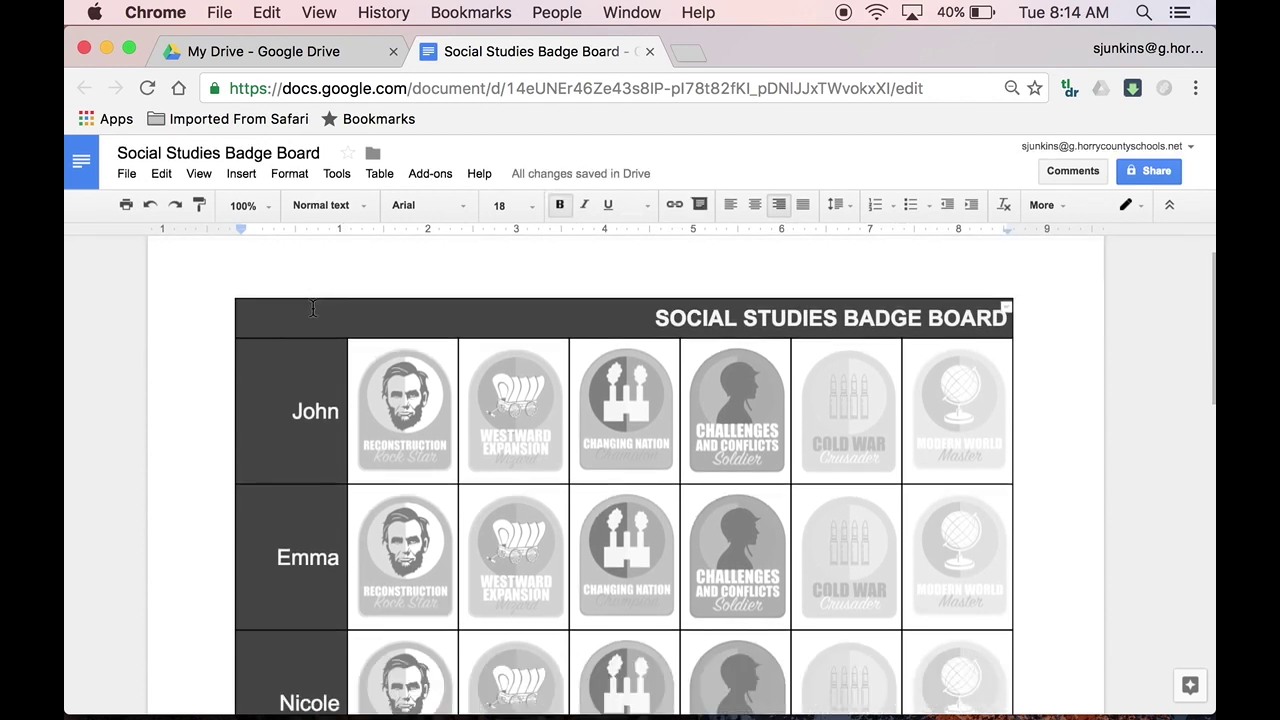
right_click(313, 308)
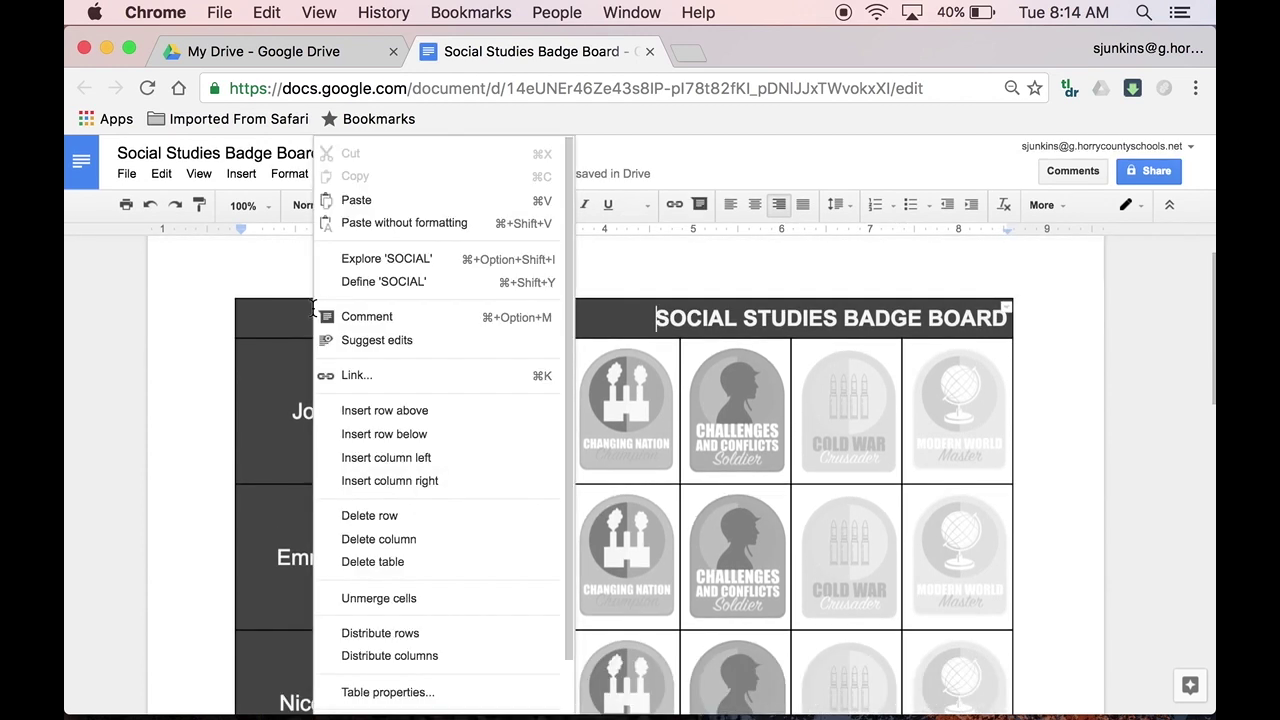
left_click(494, 694)
left_click(497, 348)
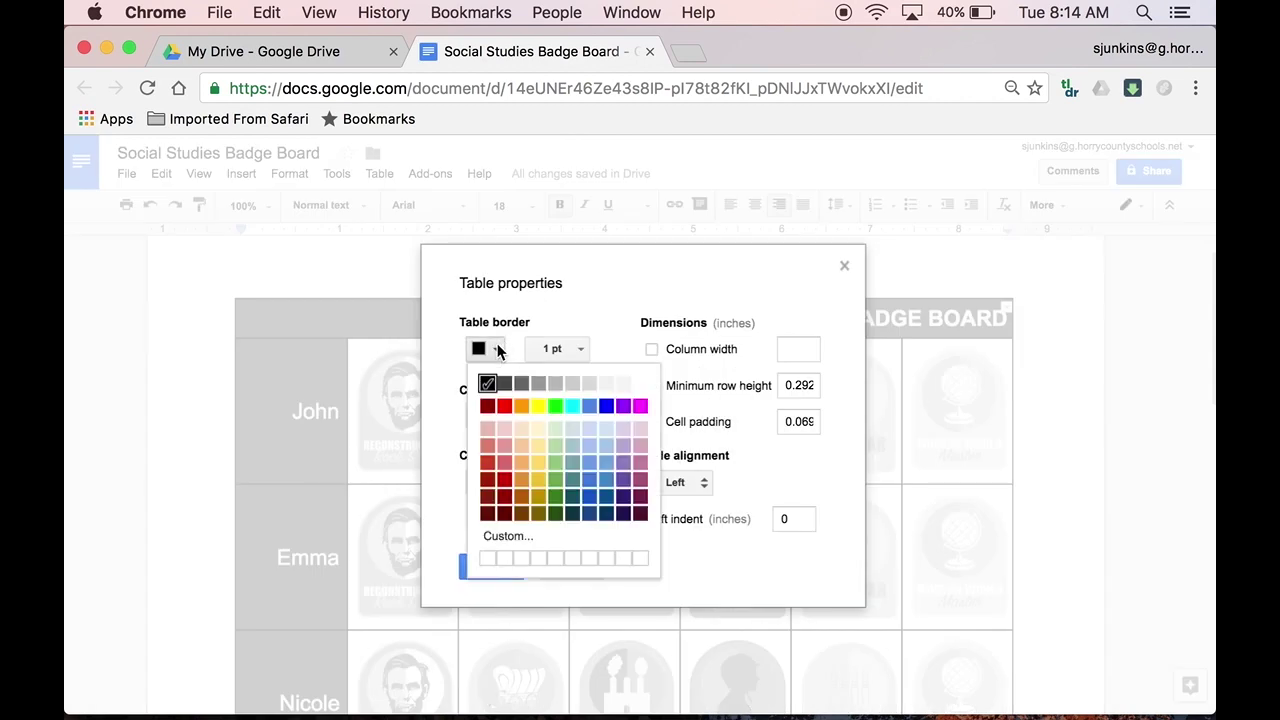
left_click(640, 384)
left_click(557, 348)
left_click(578, 474)
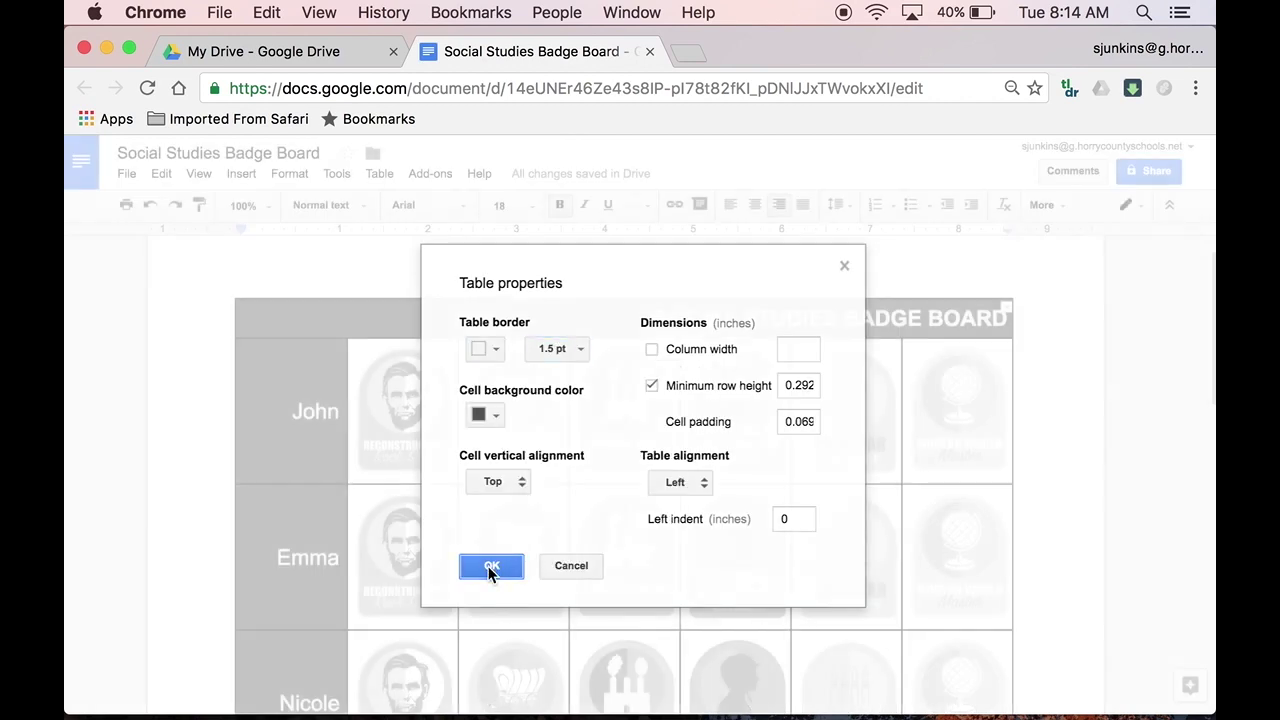
left_click(491, 567)
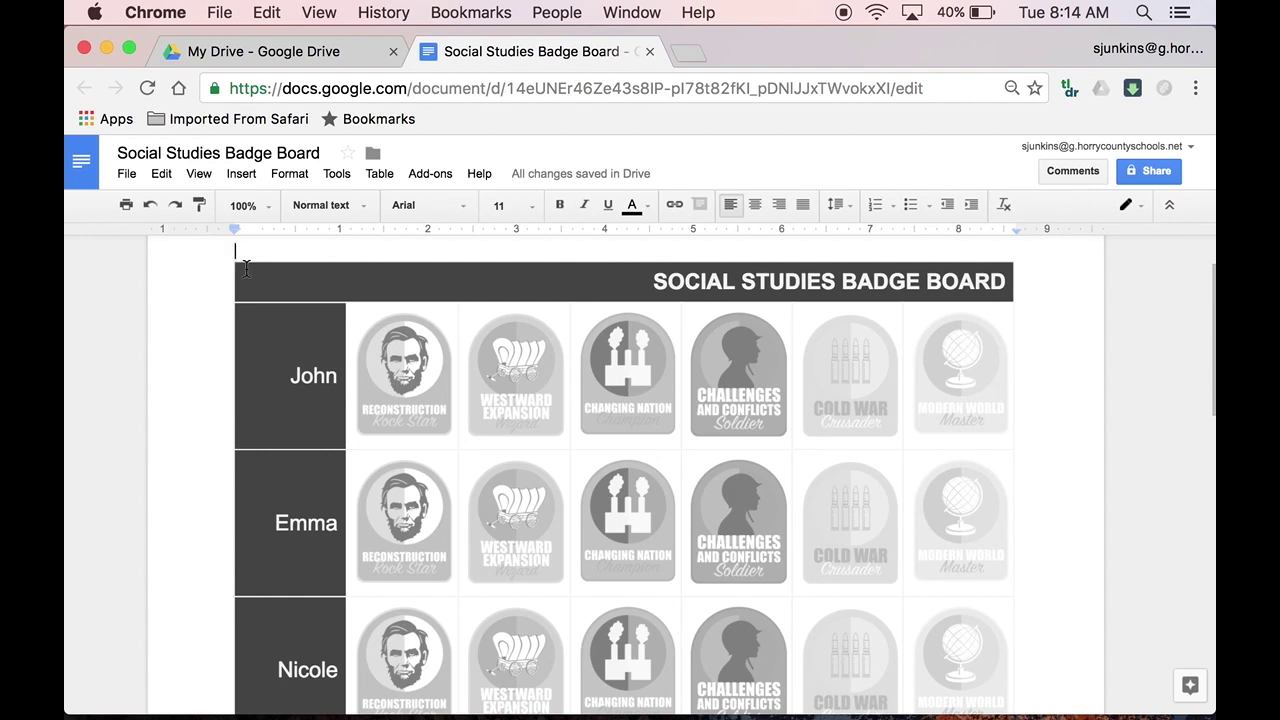
Reset to full colour the Reconstruction badges in the first three rows, plus Westward Expansion and Changing Nation for the first two students
left_click(395, 385)
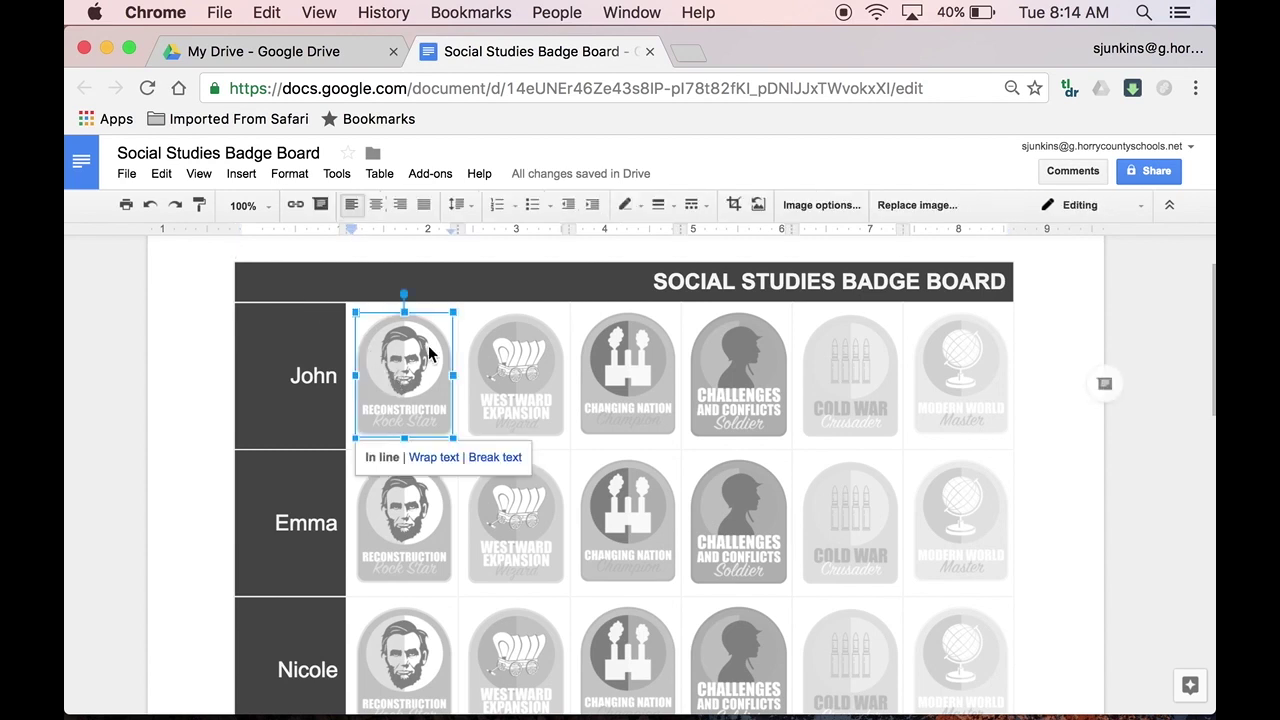
left_click(759, 205)
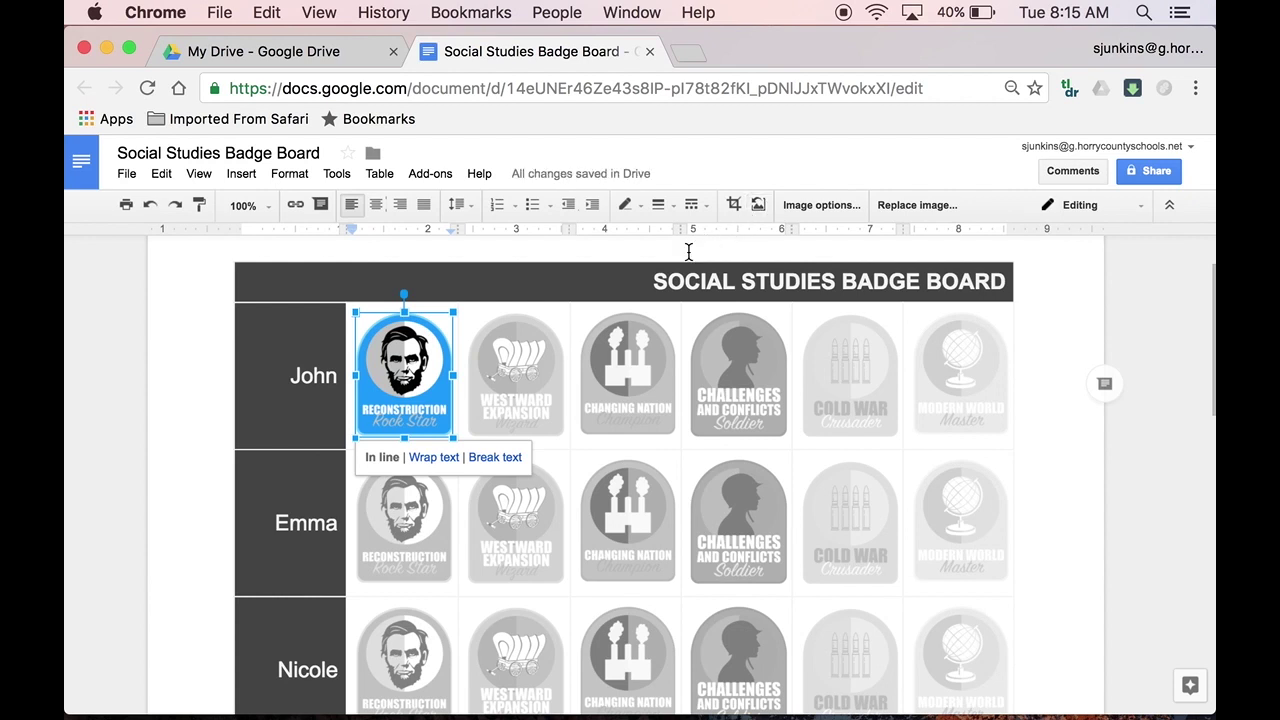
left_click(549, 380)
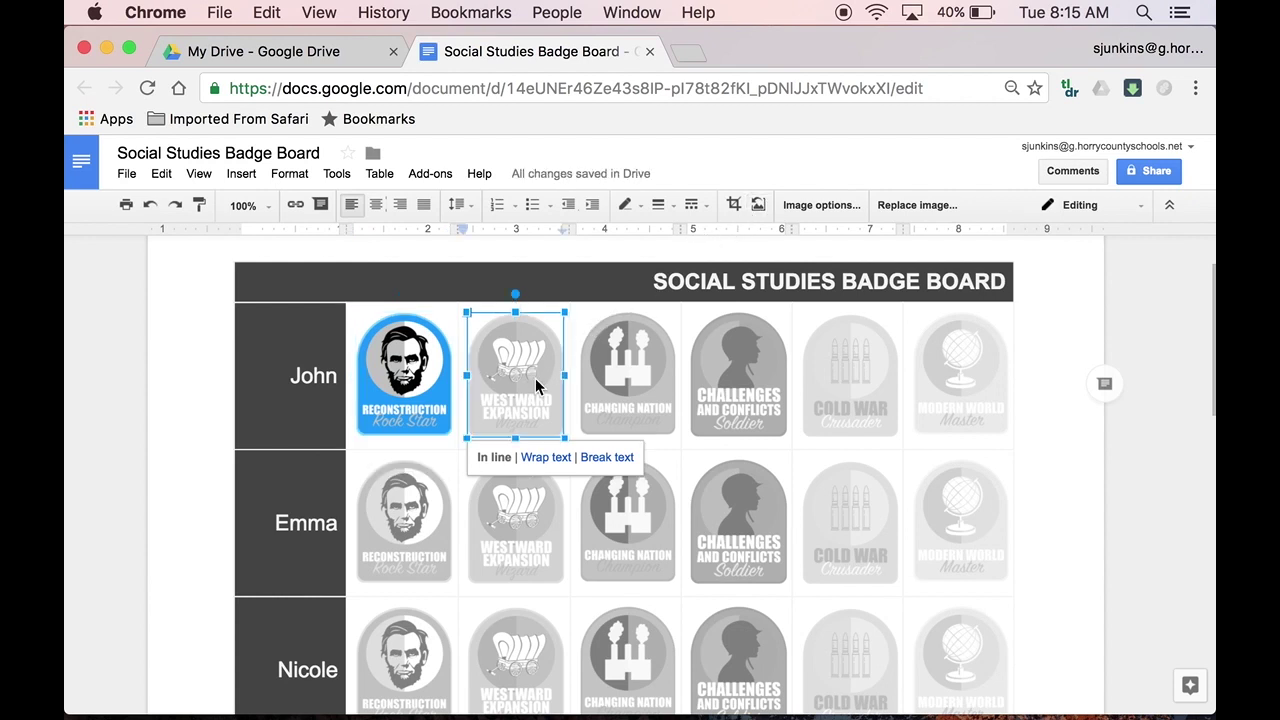
left_click(759, 205)
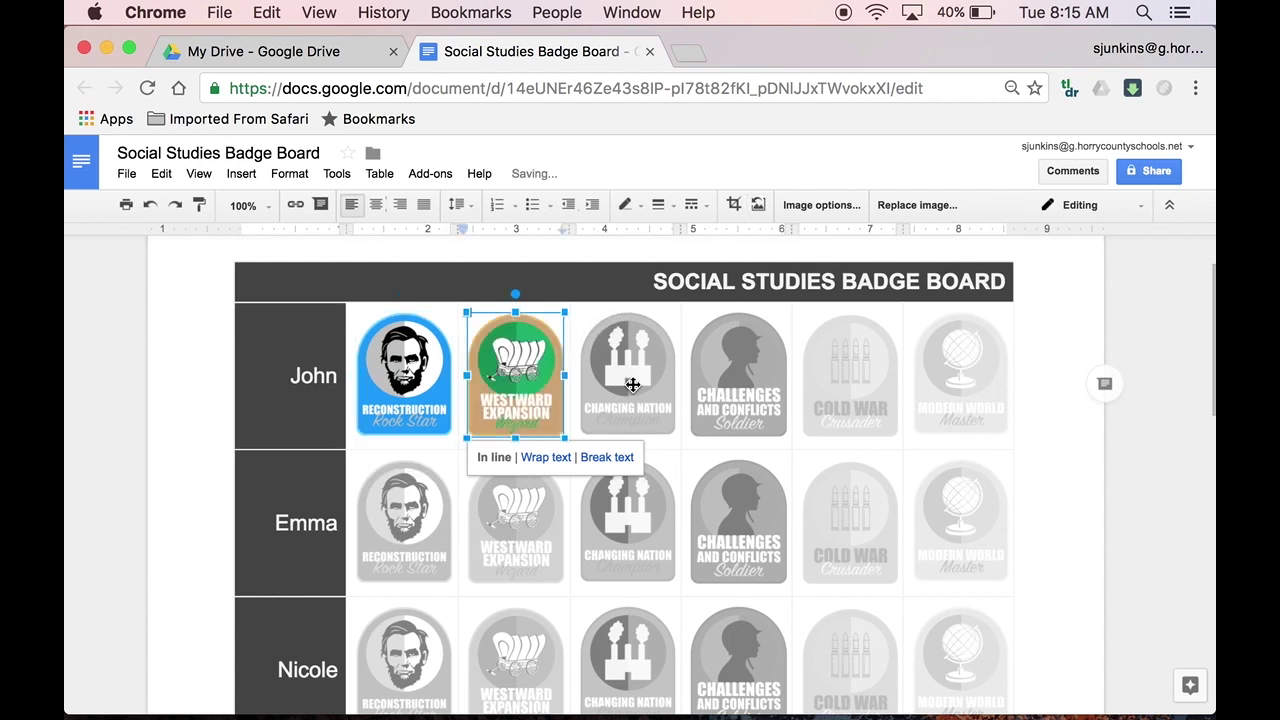
left_click(417, 551)
left_click(759, 205)
left_click(422, 671)
left_click(759, 205)
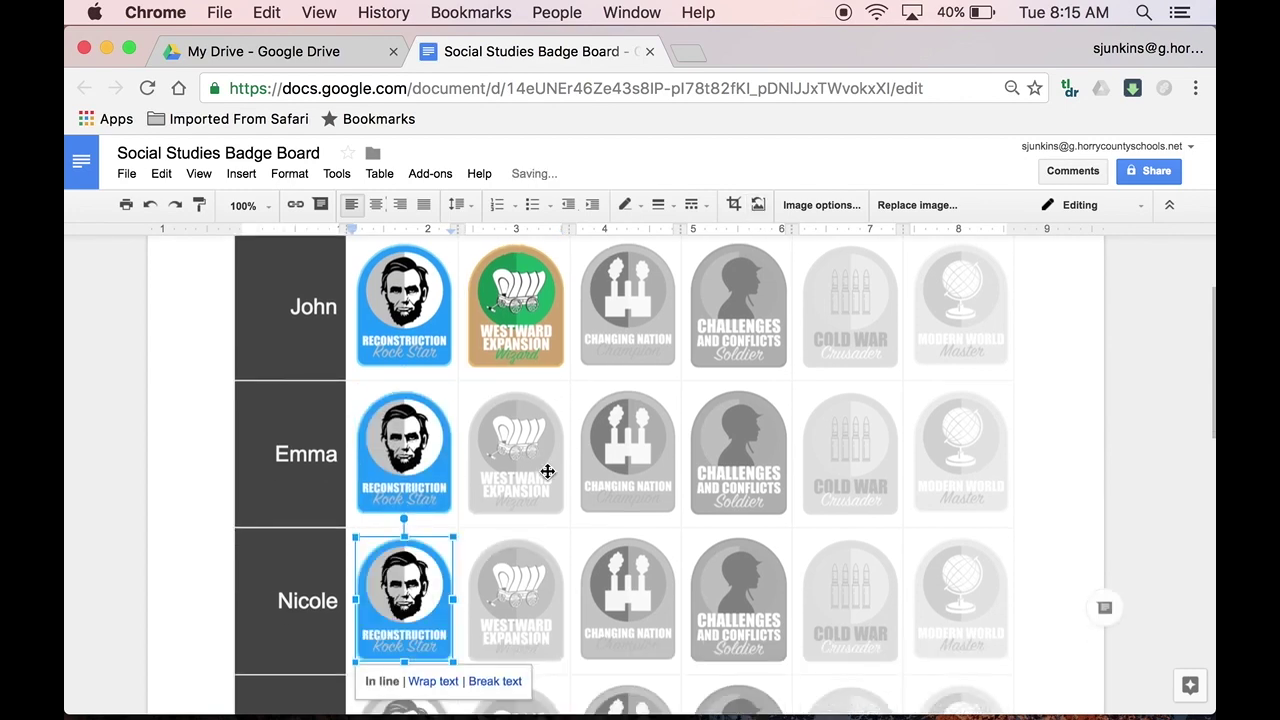
left_click(543, 466)
left_click(759, 205)
left_click(628, 460)
left_click(759, 205)
Reset the first student's Changing Nation, Challenges and Conflicts, Cold War and Modern World badges to full colour
scroll(1052, 314, "down", 3)
scroll(1052, 314, "up", 3)
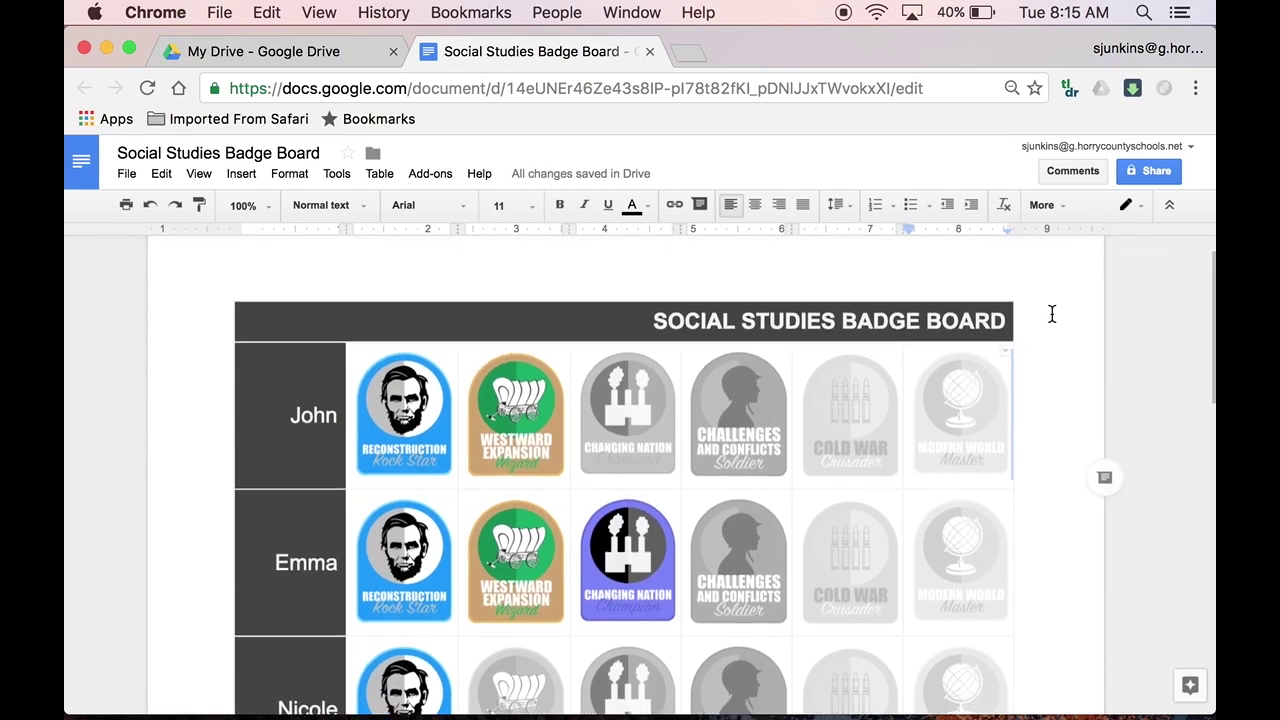
left_click(628, 415)
left_click(759, 205)
left_click(738, 415)
left_click(759, 205)
left_click(850, 415)
left_click(759, 205)
left_click(960, 415)
left_click(759, 205)
left_click(1051, 286)
scroll(1051, 286, "down", 1)
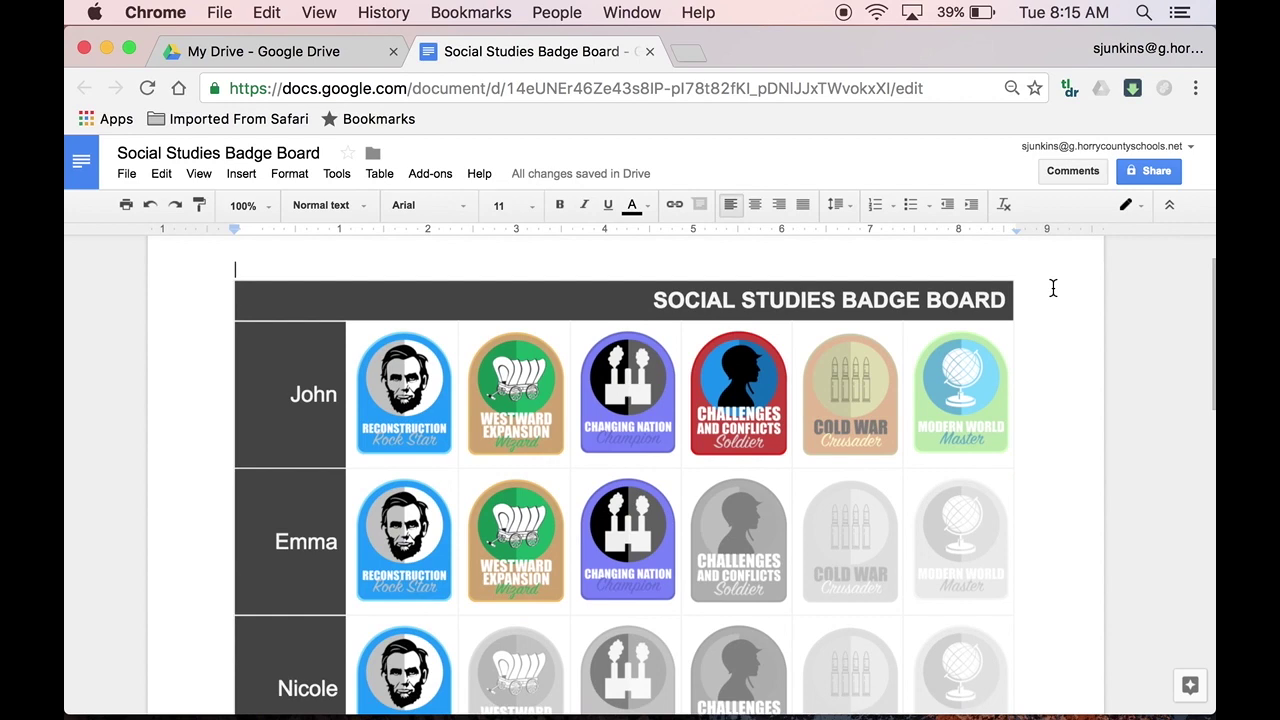
Turn link sharing on to 'Anyone with the link' with view-only access
left_click(1153, 172)
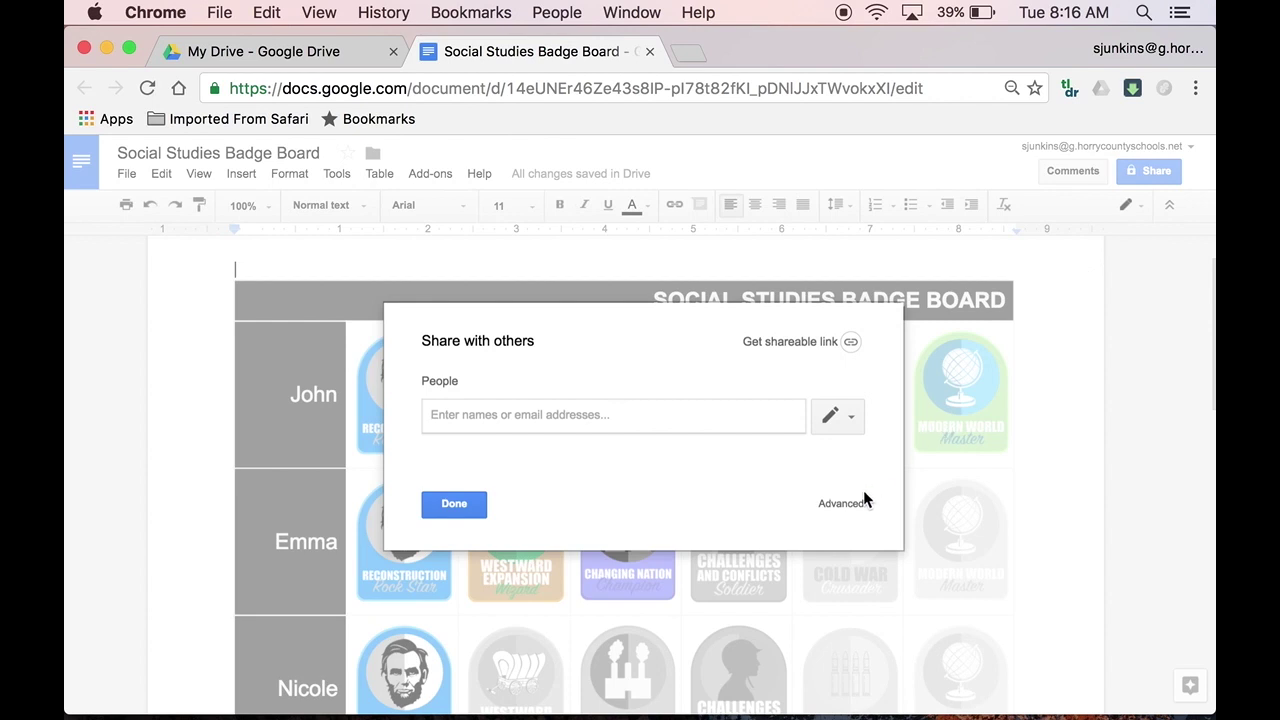
left_click(843, 504)
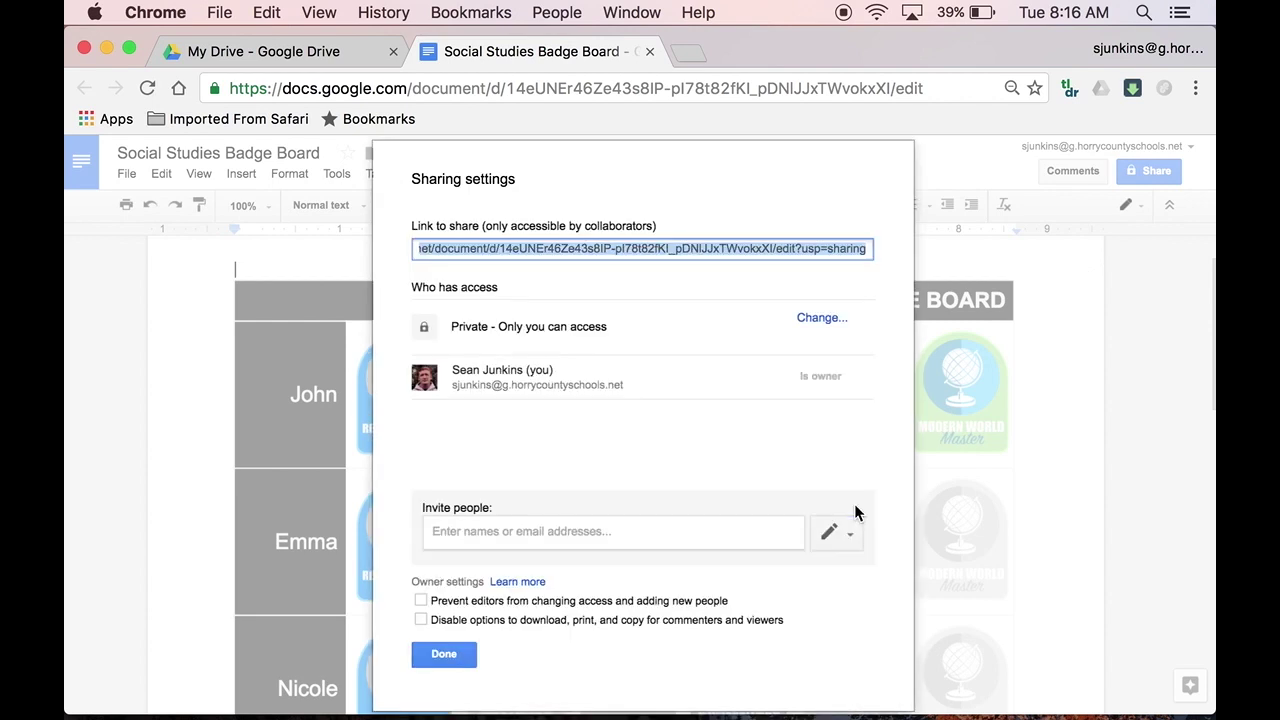
left_click(811, 318)
left_click(442, 349)
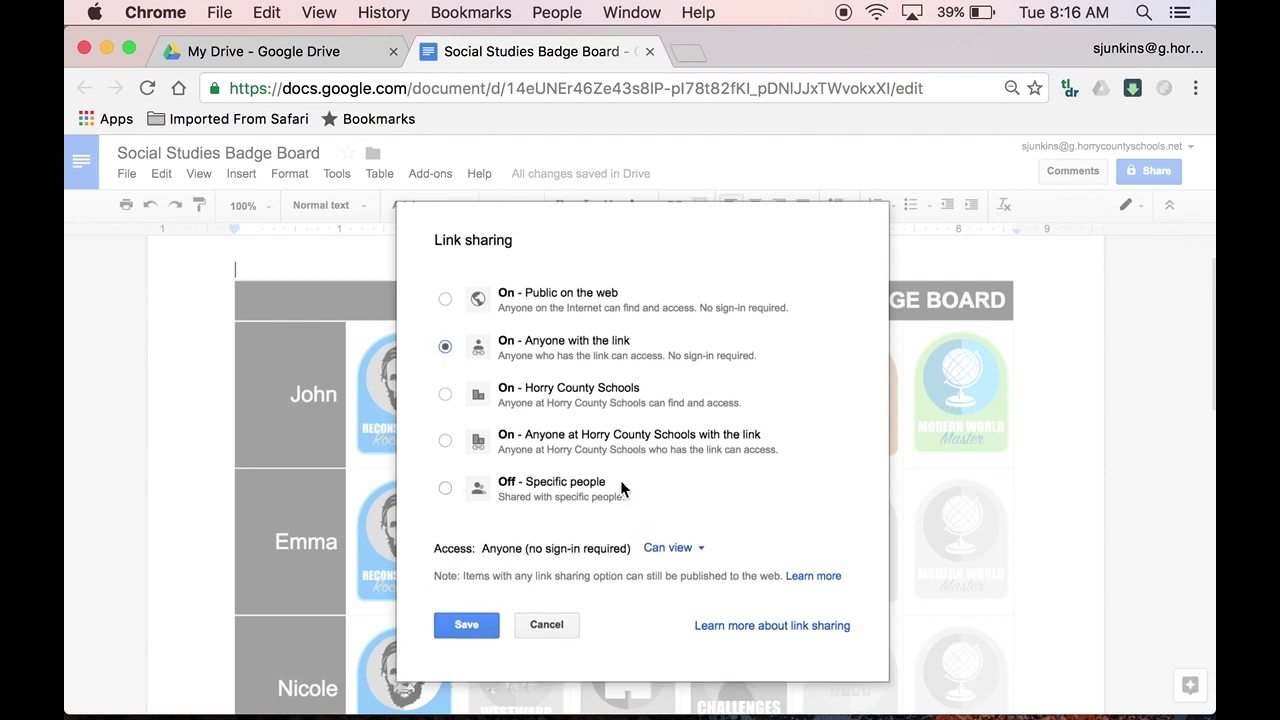